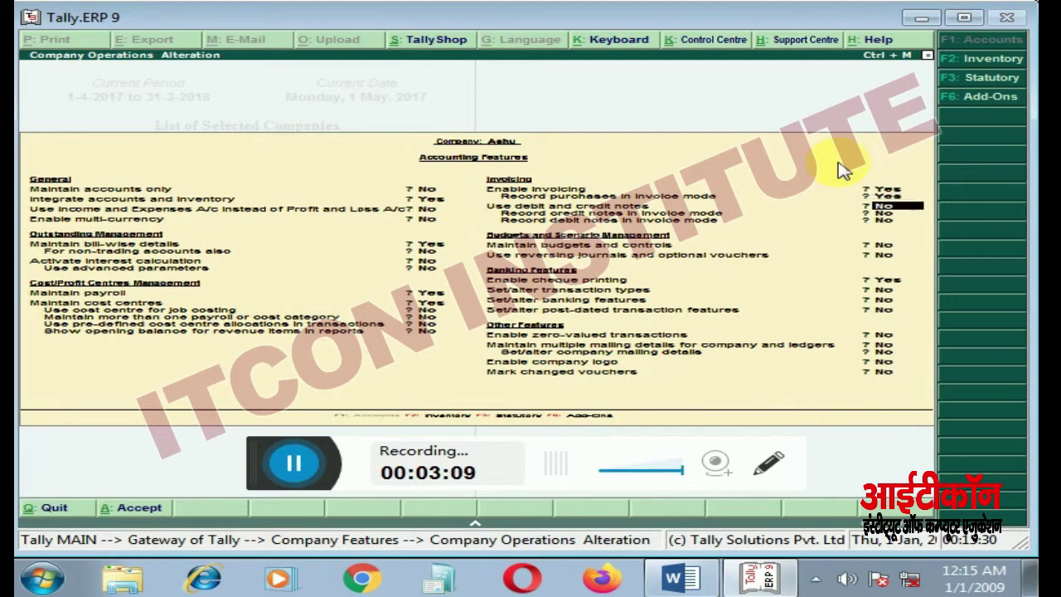
- Enable "Maintain budgets and controls" in the company's accounting features, accept the settings and return to the Gateway of Tally
key(Up)
key(Down)
key(Down)
key(Up)
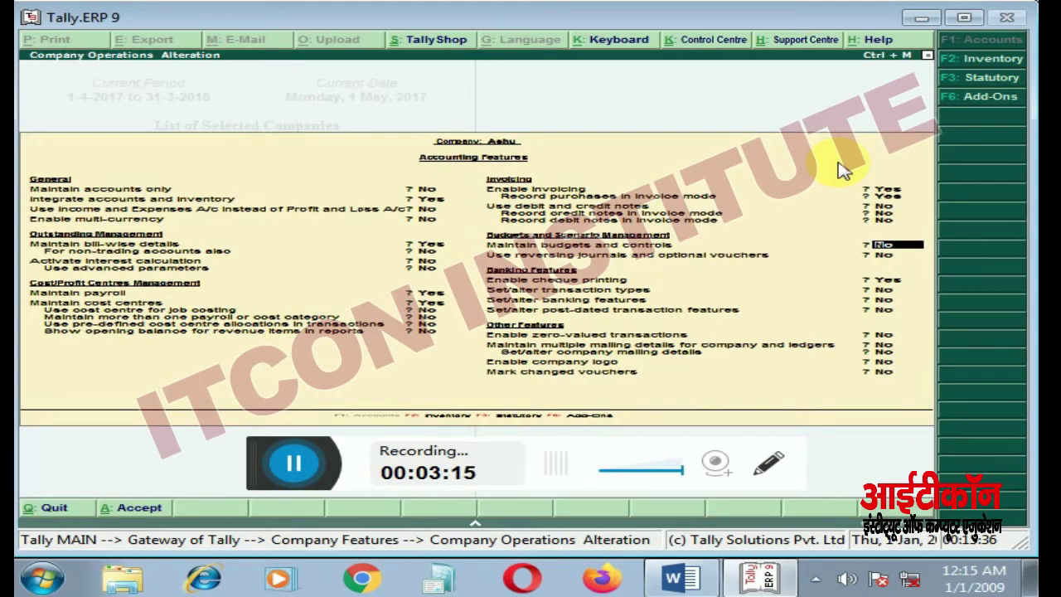
text(y)
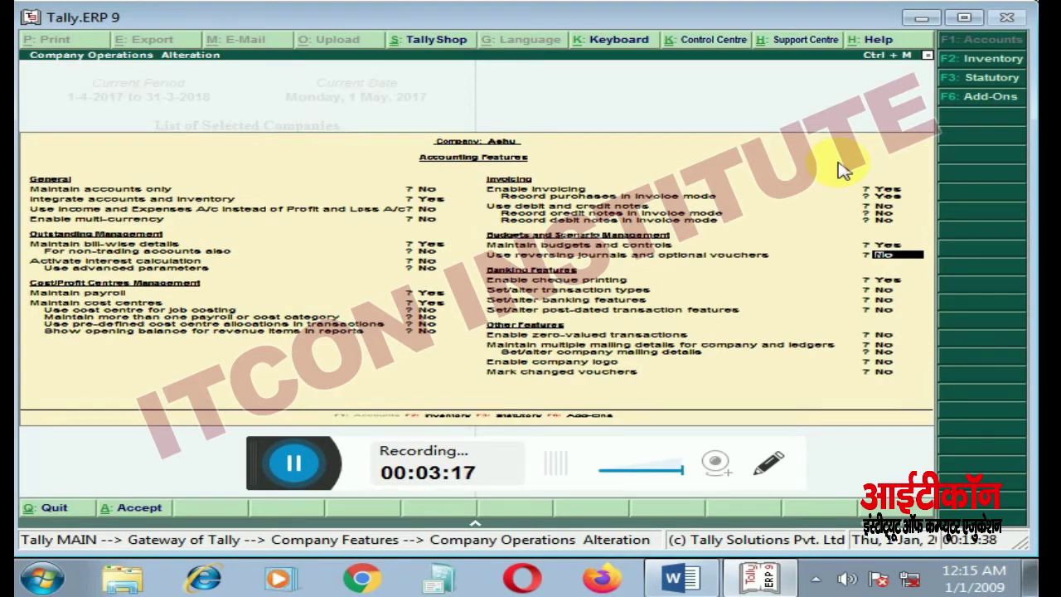
key(Down)
key(Down)
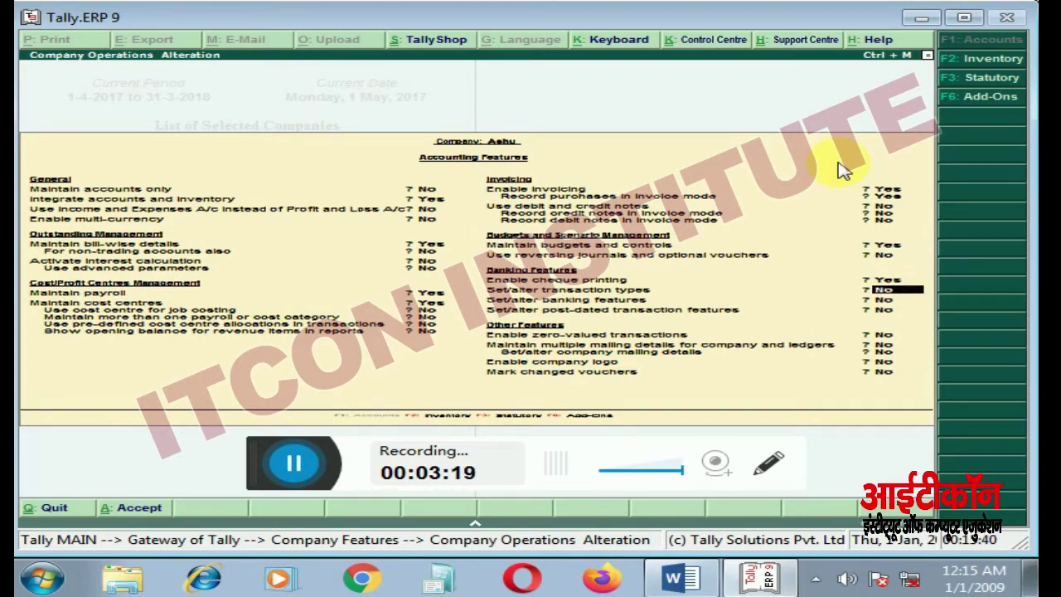
key(Down)
key(Down)
key(Down)
key(Down)
key(Down)
key(Down)
key(Return)
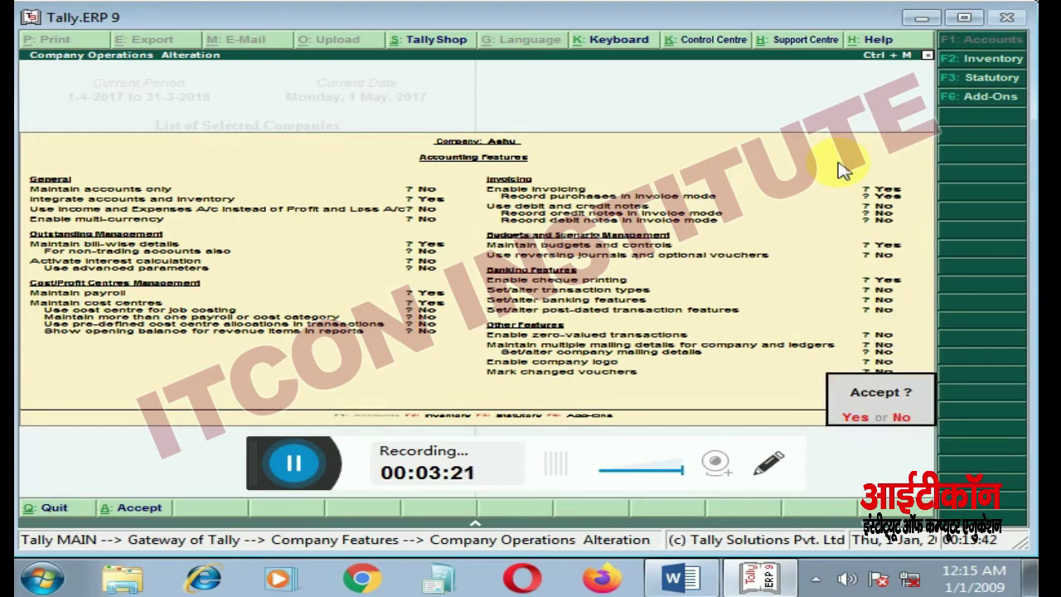
key(y)
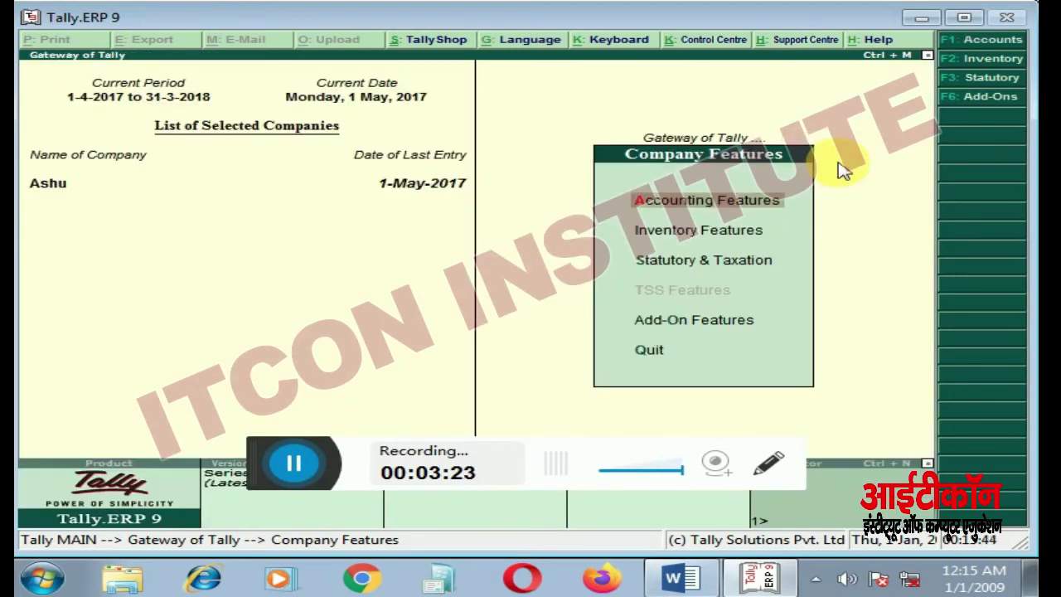
key(Escape)
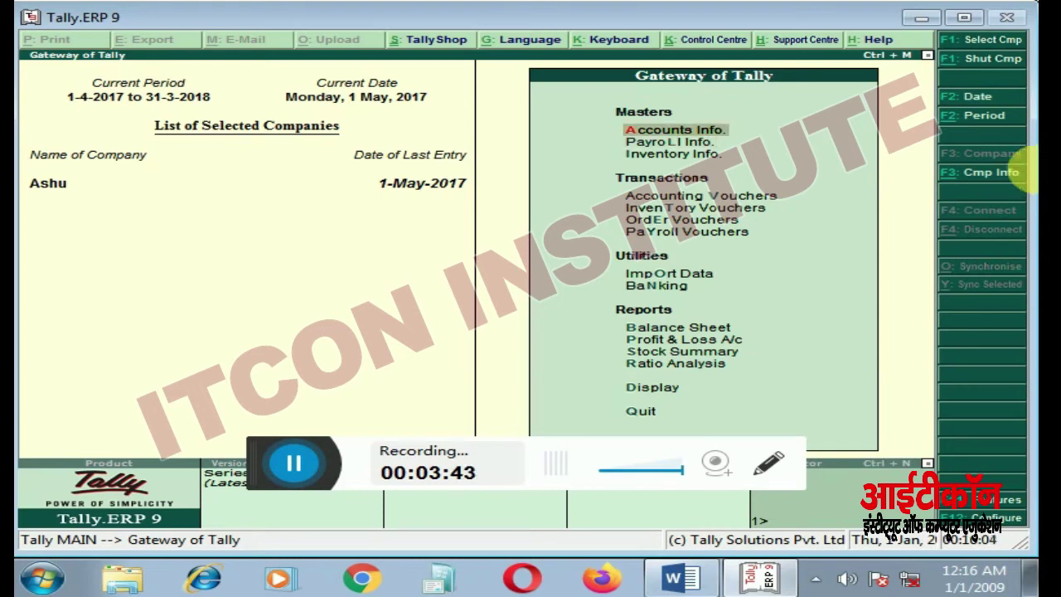
- Create a single cost centre under Primary, named with the person's first name, and return to the Gateway of Tally
key(Return)
key(Down)
key(Down)
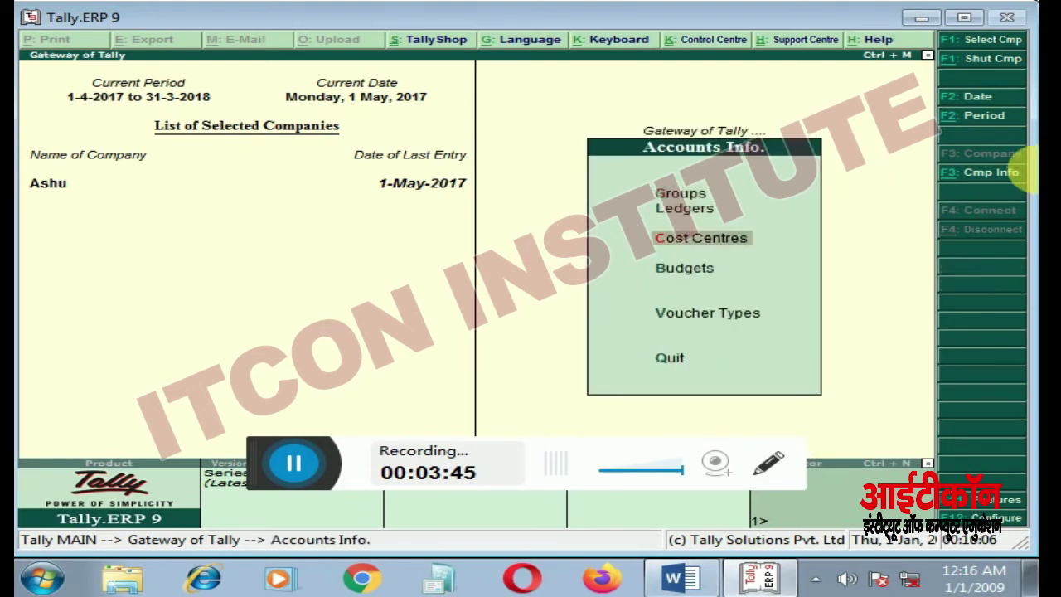
key(Return)
key(Return)
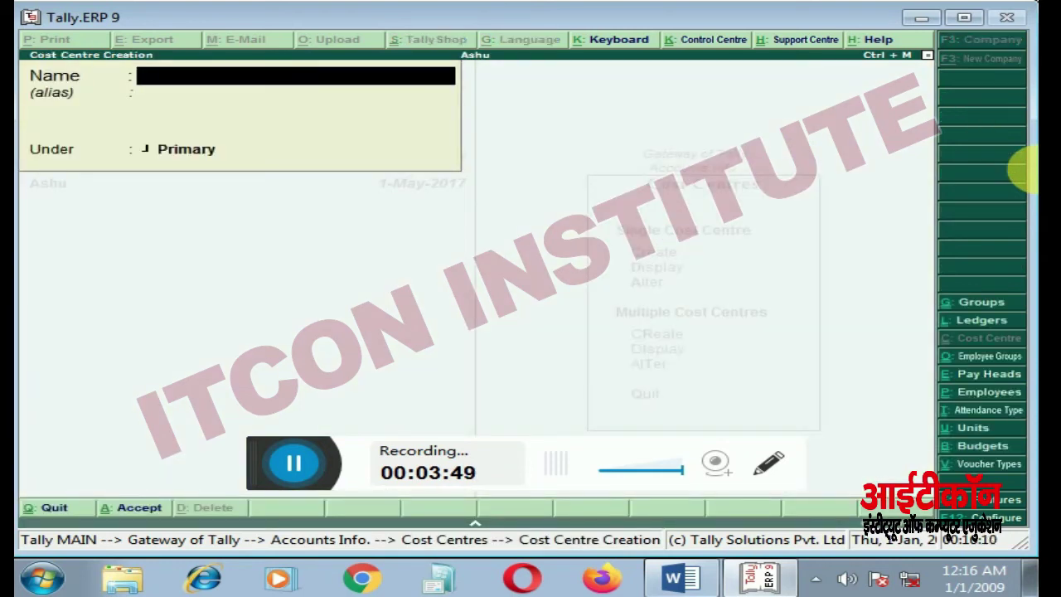
text(B)
key(BackSpace)
text(Ravi)
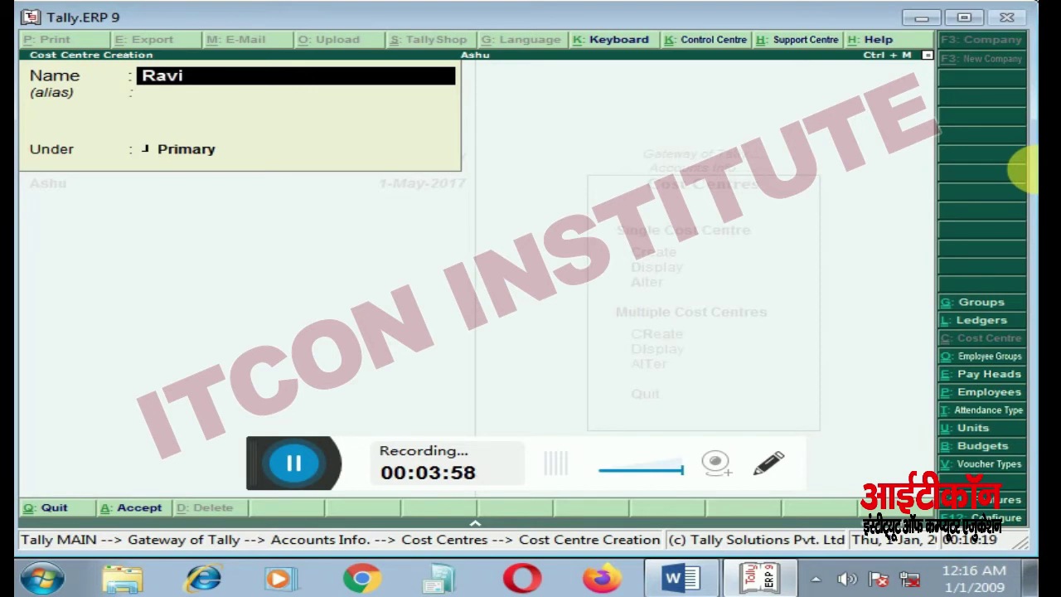
key(Return)
key(Return)
key(Return)
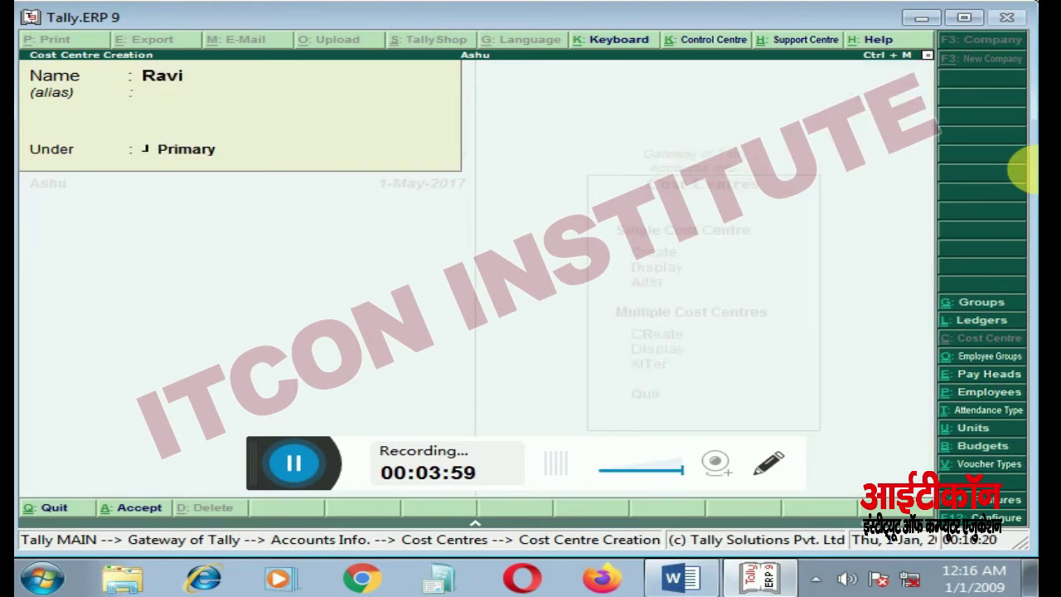
key(Return)
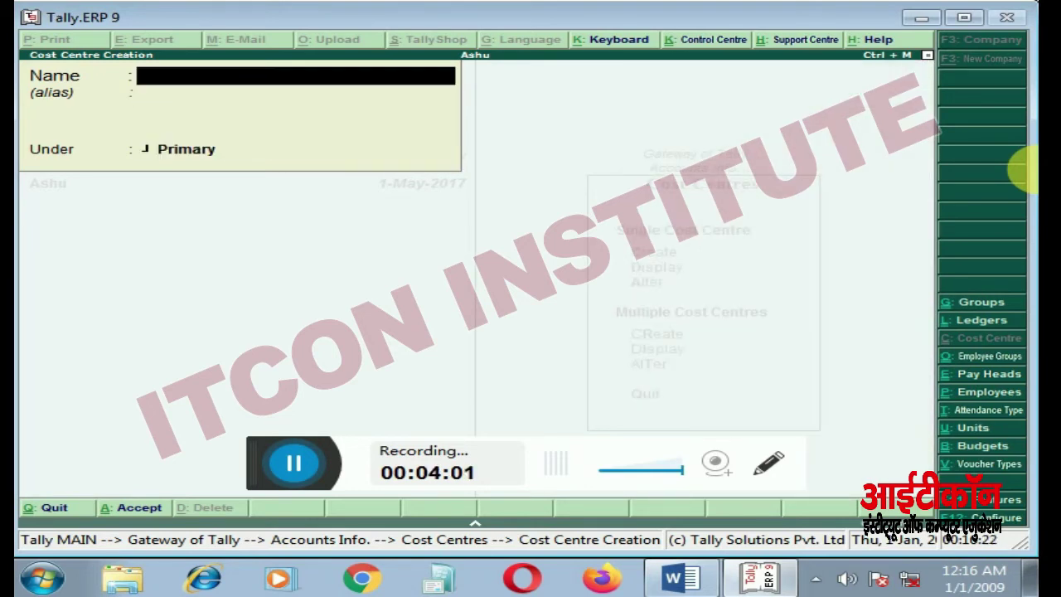
key(Escape)
key(Return)
key(Escape)
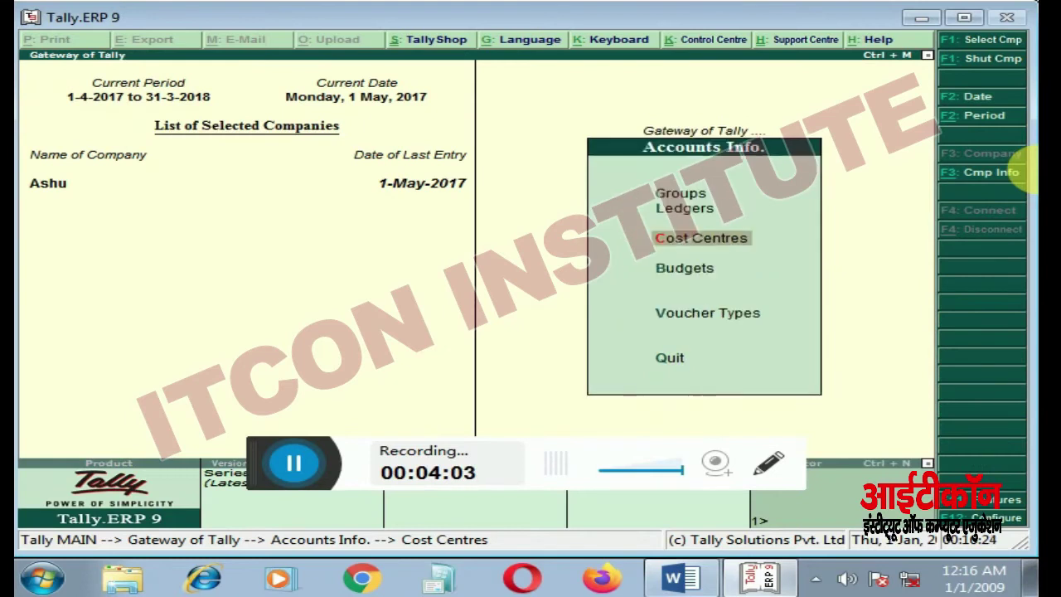
key(Escape)
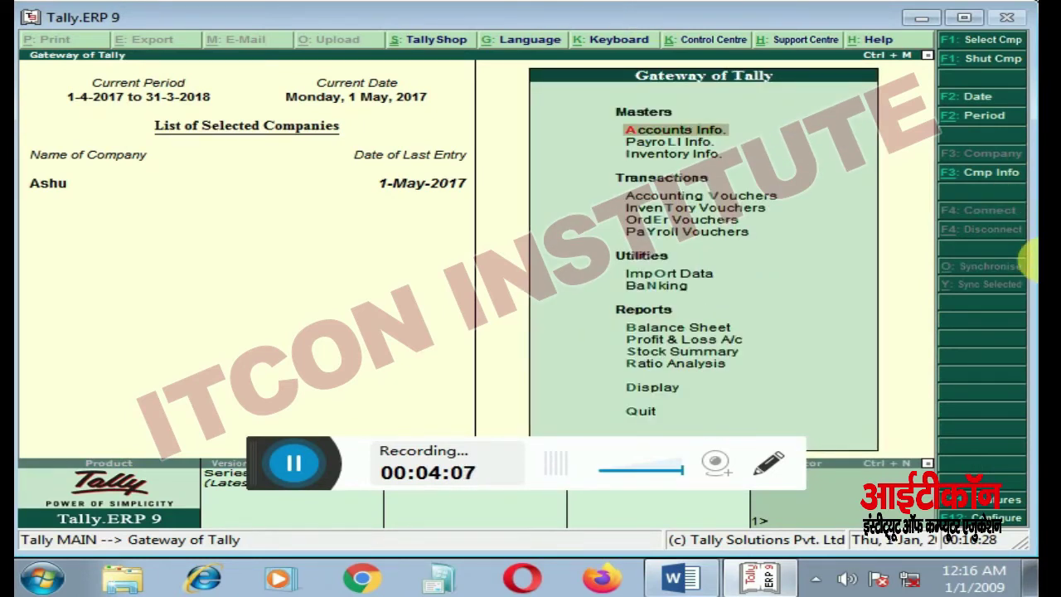
- Open multiple ledger creation from the accounts masters with All Items as the group
key(Return)
key(Down)
key(Return)
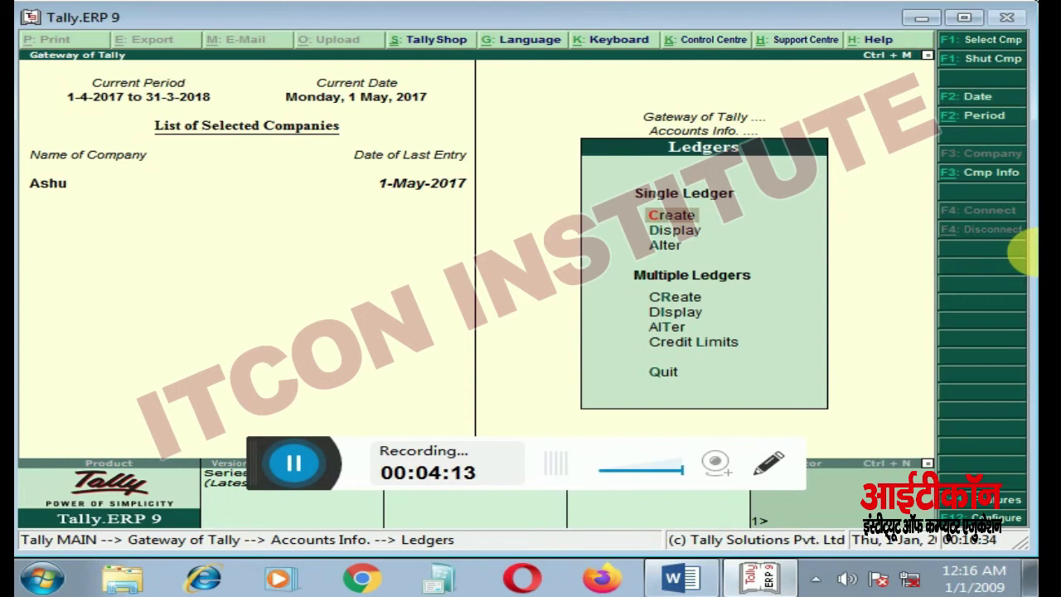
key(Return)
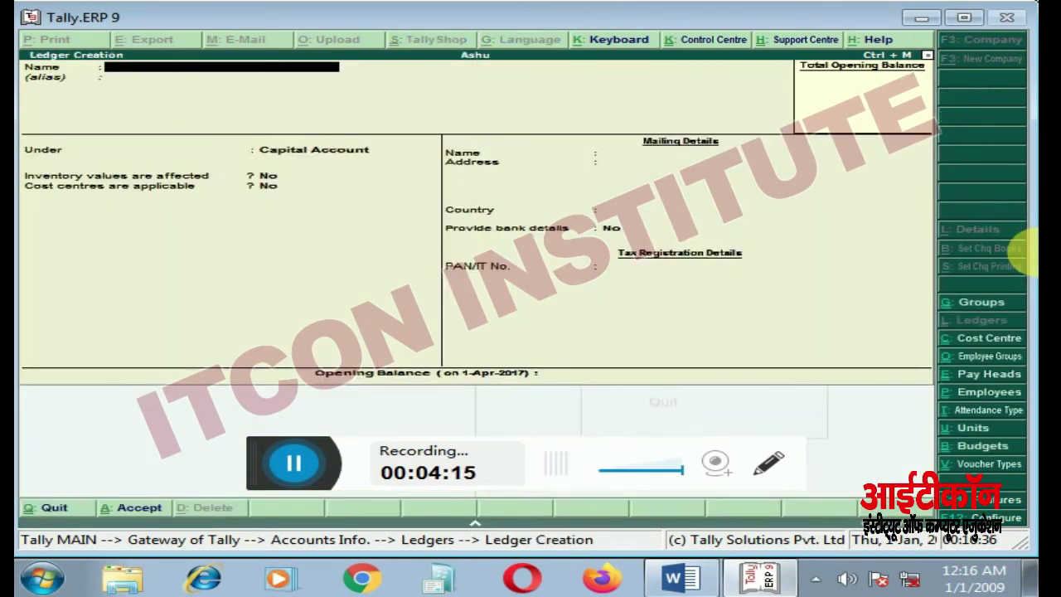
key(Escape)
key(Down)
key(Down)
key(Down)
key(Down)
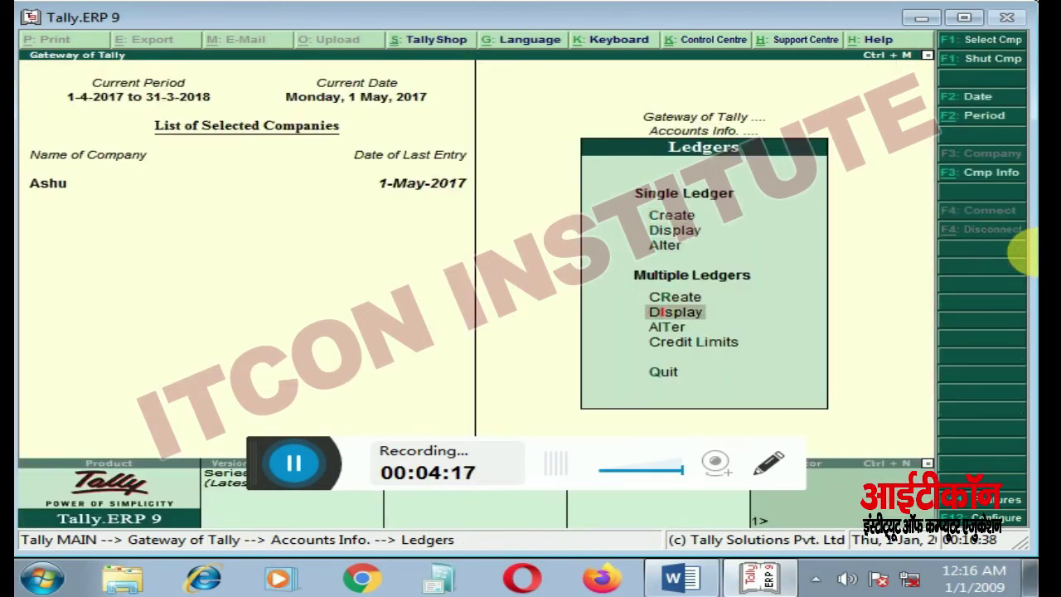
key(Up)
key(Return)
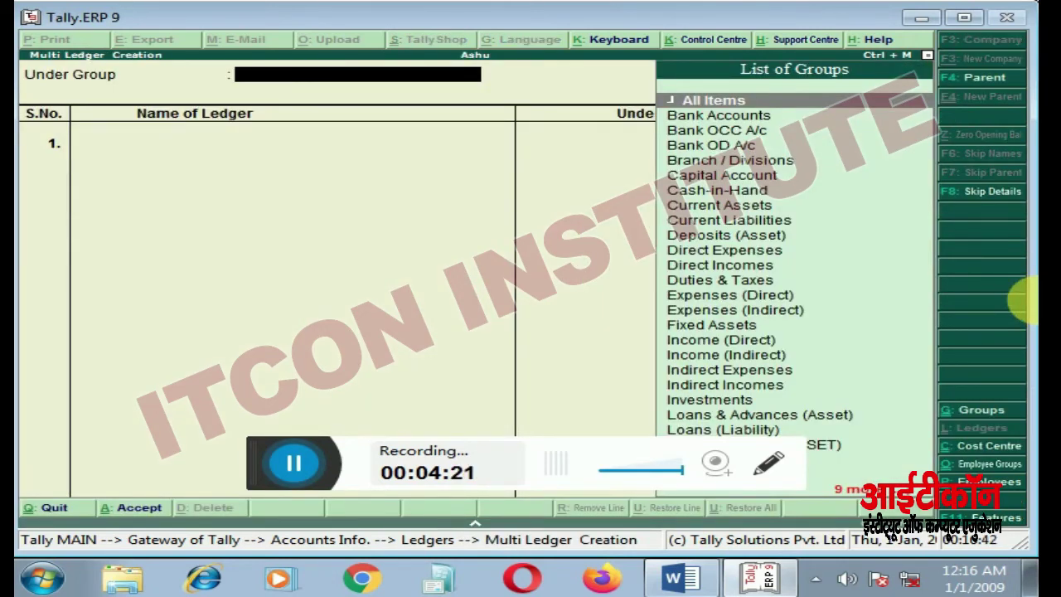
key(Return)
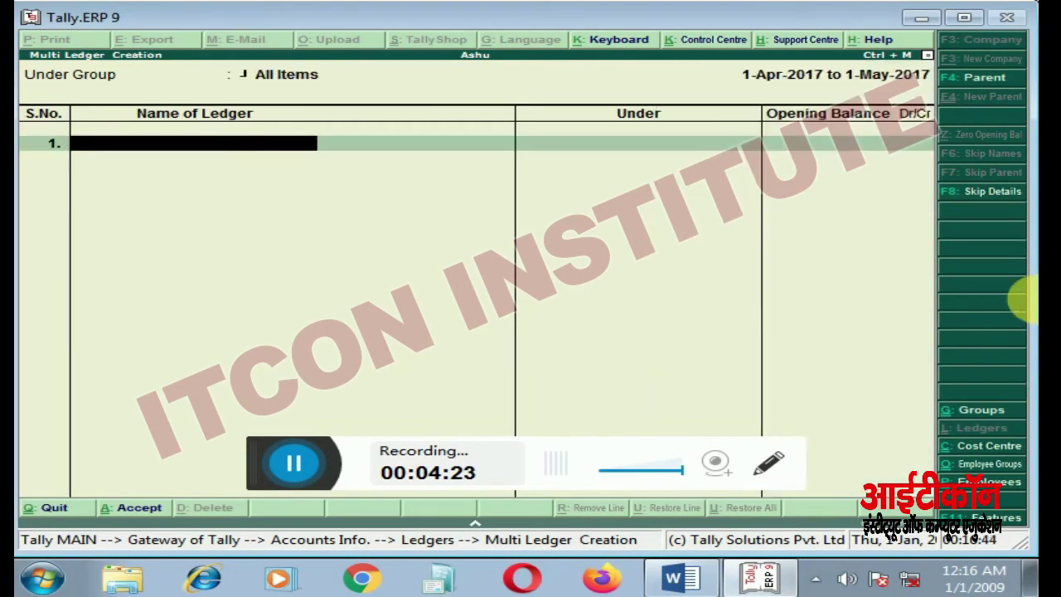
- Add a ledger named Rent under Indirect Expenses, leaving its opening balance blank
text(Rent)
key(Return)
key(Return)
key(BackSpace)
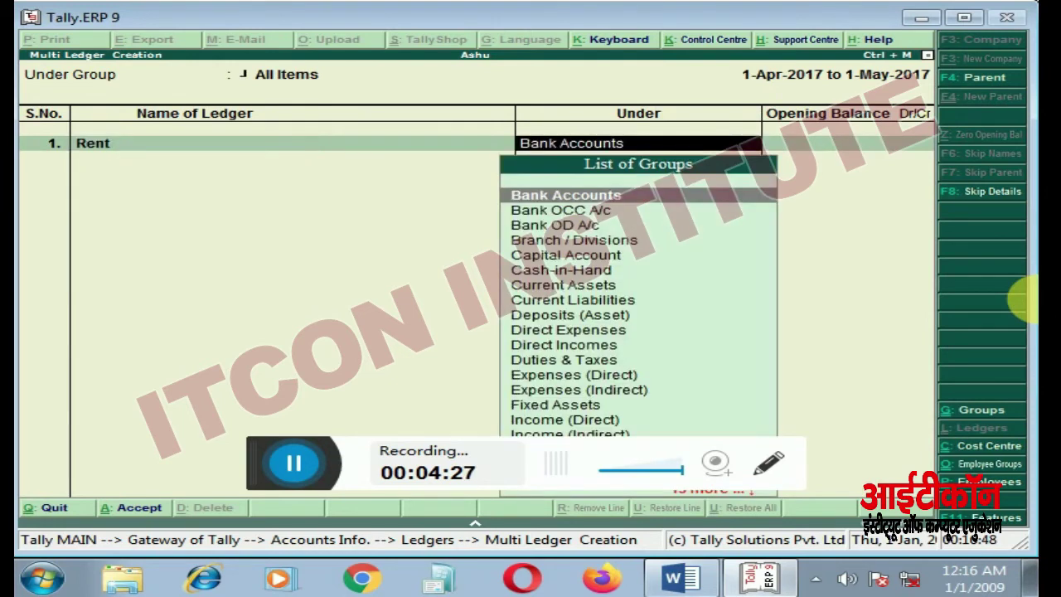
text(Ind)
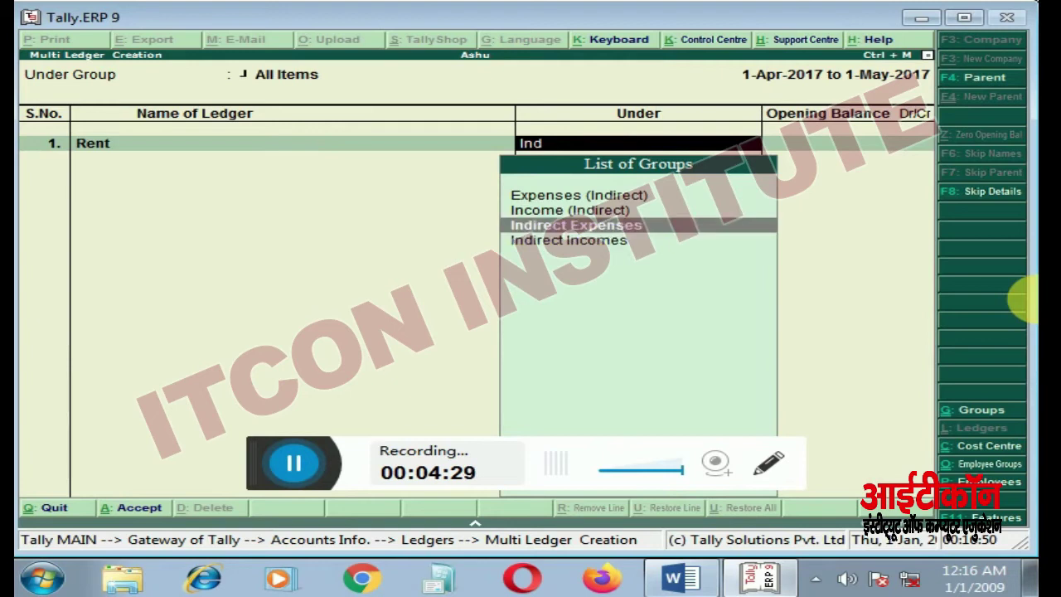
key(Return)
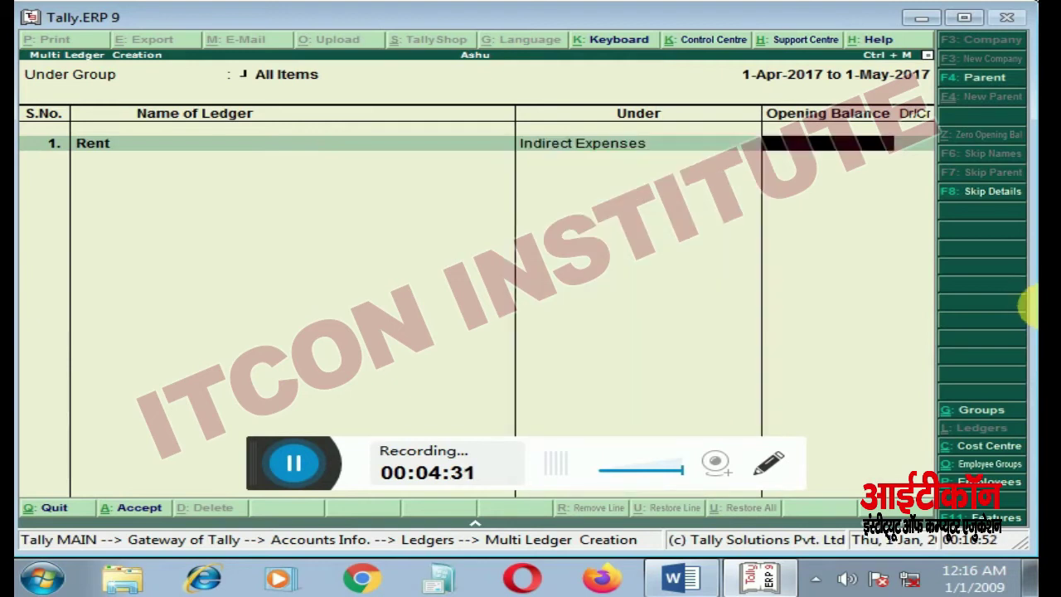
key(Return)
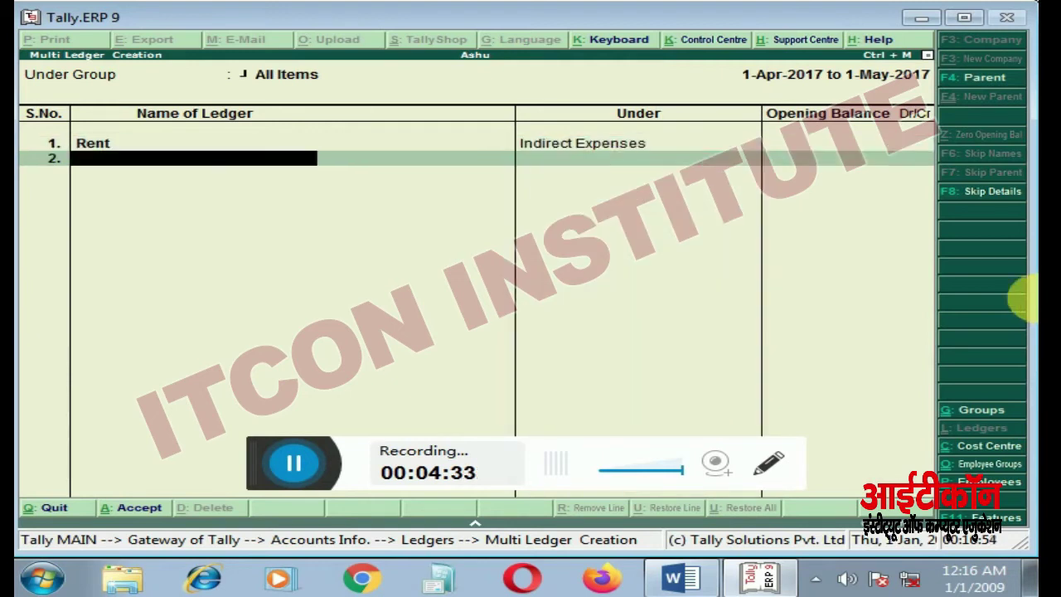
- Add a second ledger named Salary under Indirect Expenses, with no opening balance
text(Salary)
key(Return)
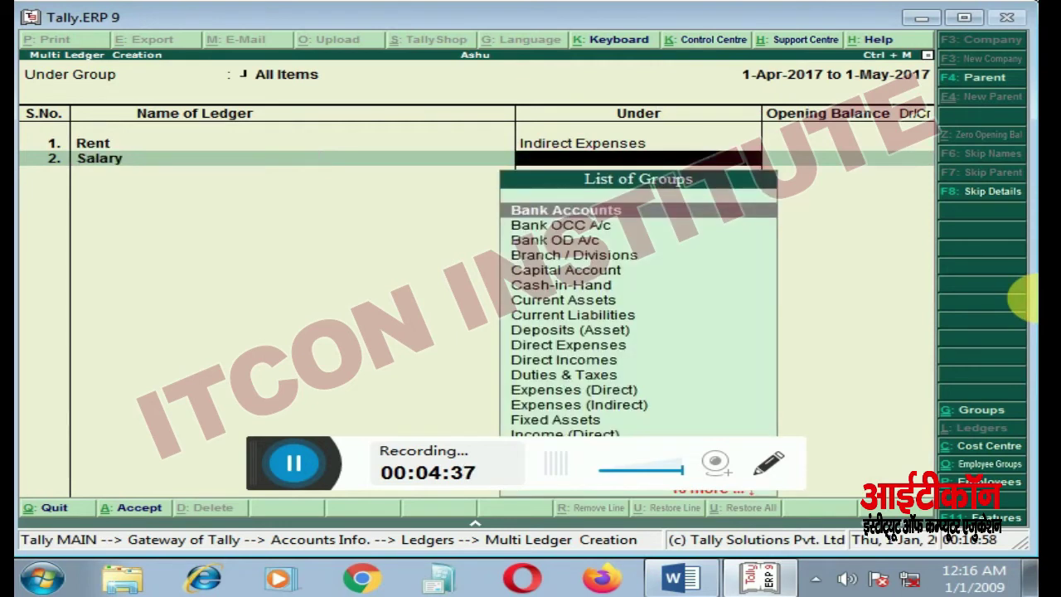
text(Ind)
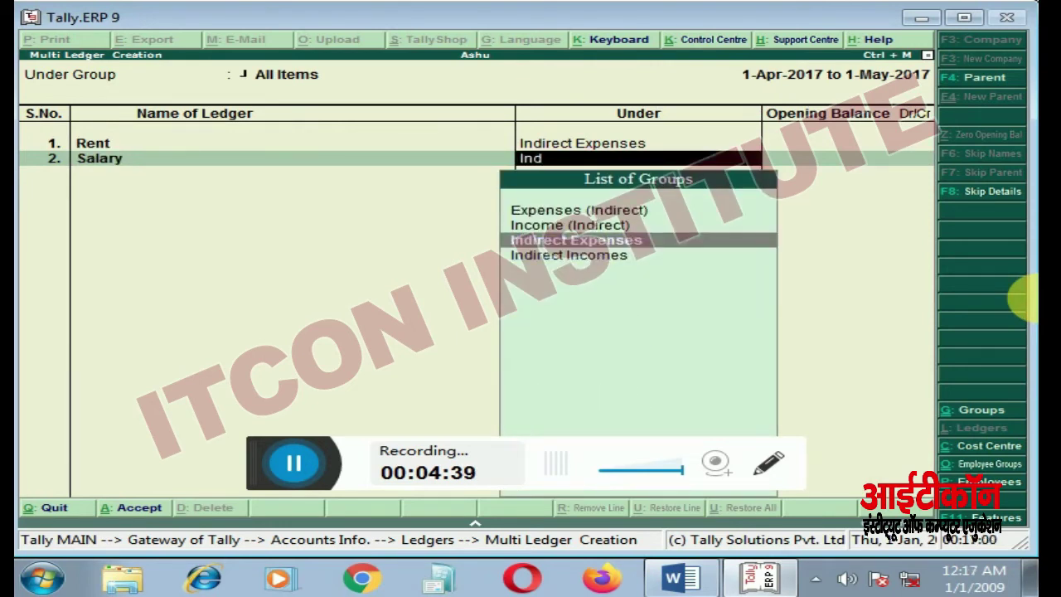
key(Return)
key(Return)
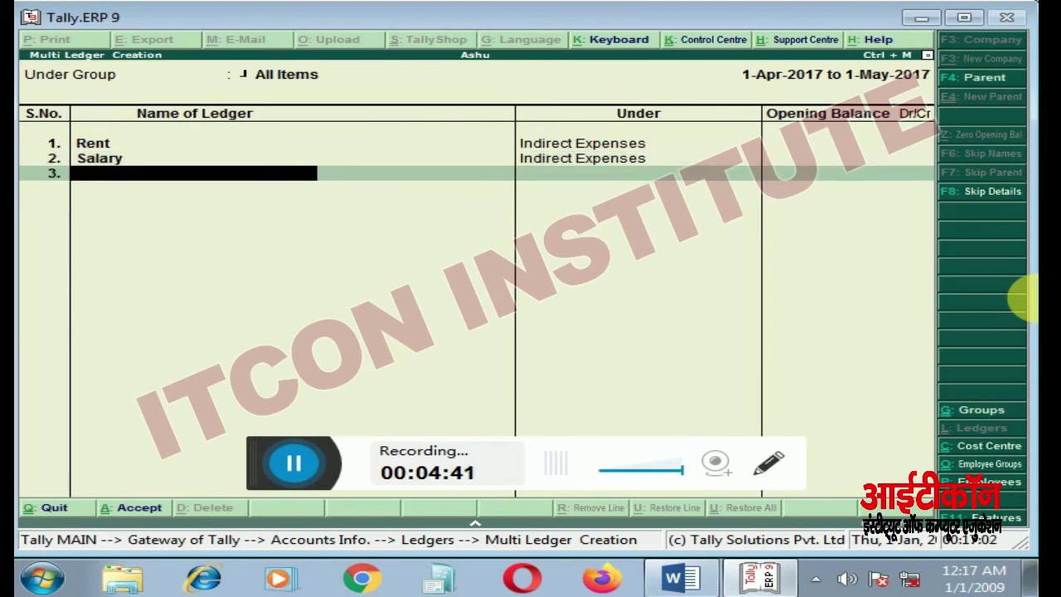
- Add a third ledger named Machinary under Direct Expenses, with no opening balance
text(Machi)
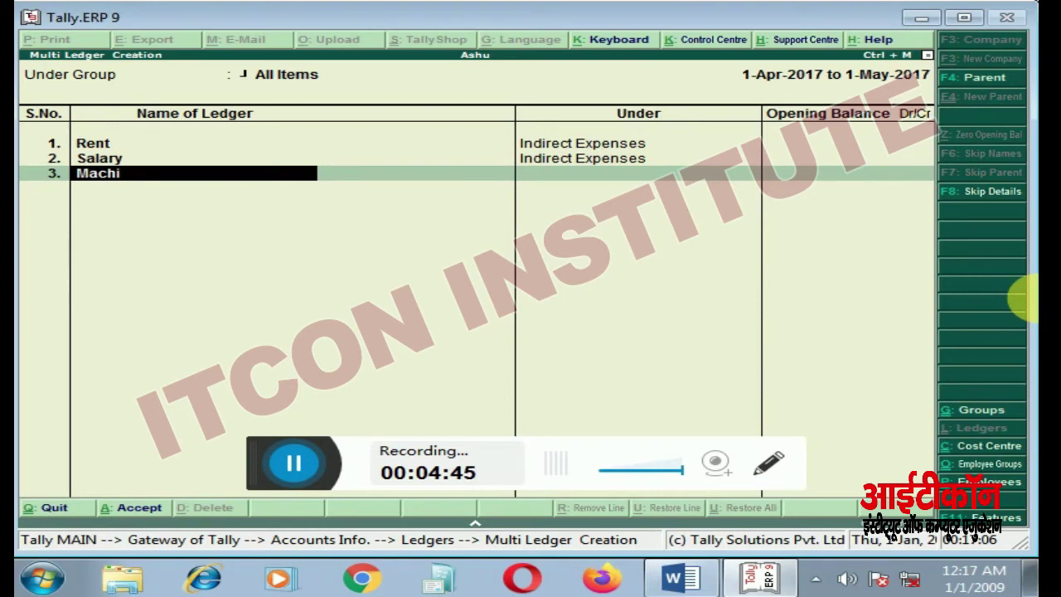
text(nary)
key(Return)
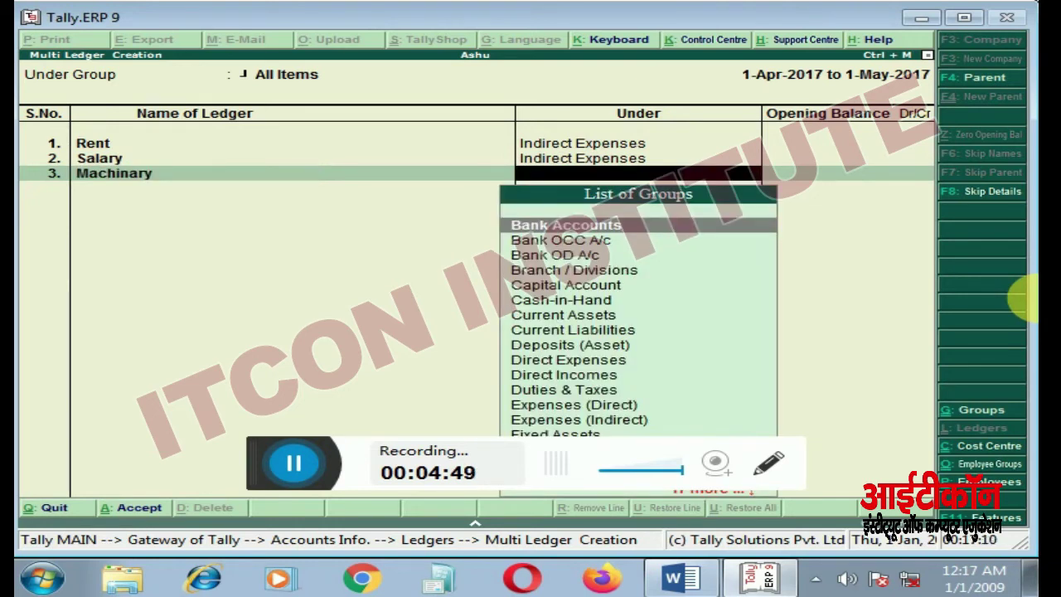
text(Di)
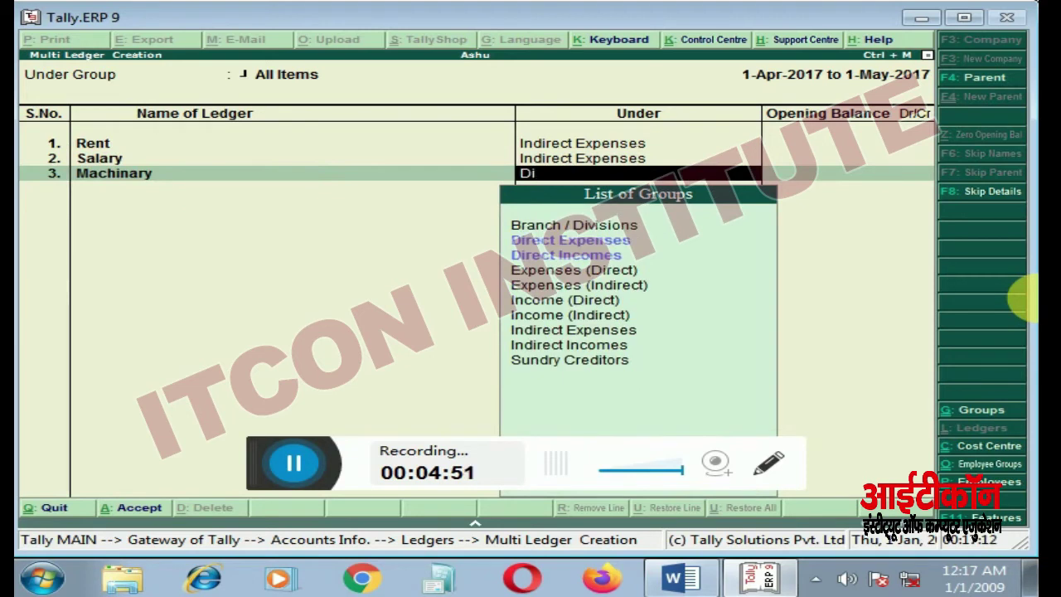
key(Return)
key(Return)
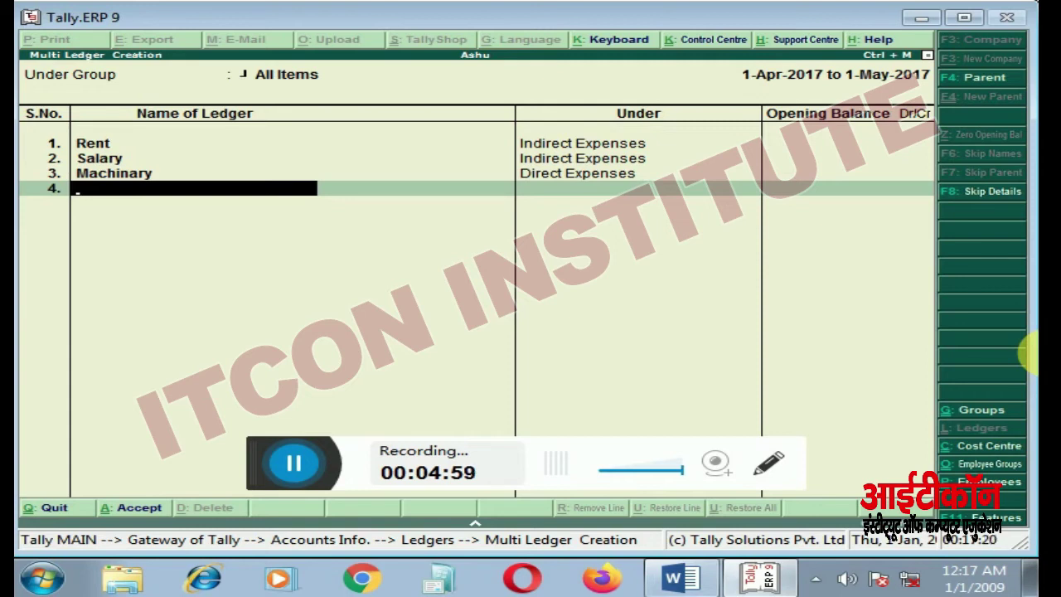
- Add a fourth ledger named Transport Charges under Bank Accounts, with no opening balance
text(T)
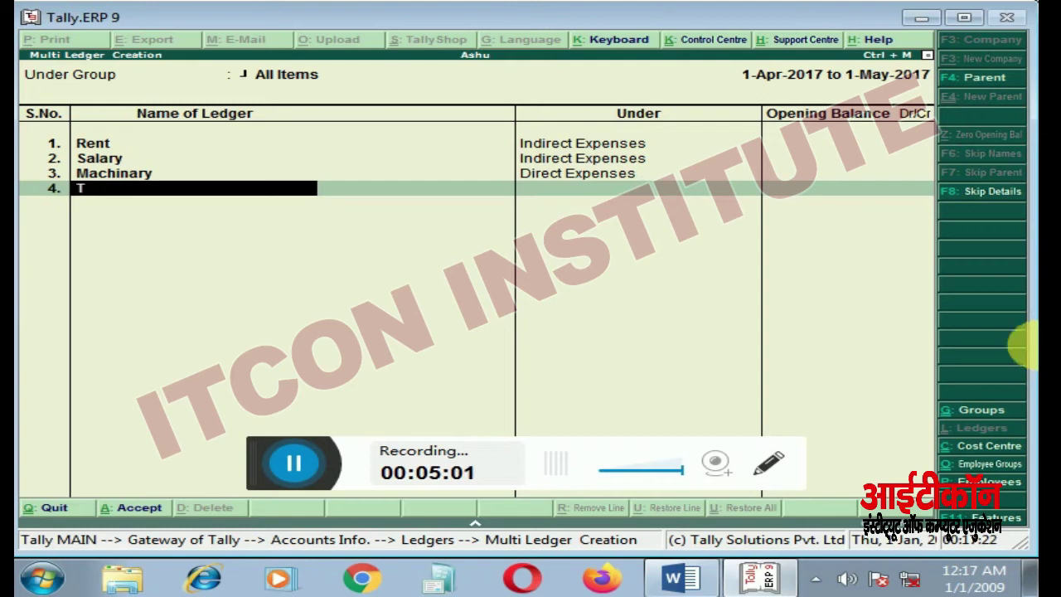
text(ransport c)
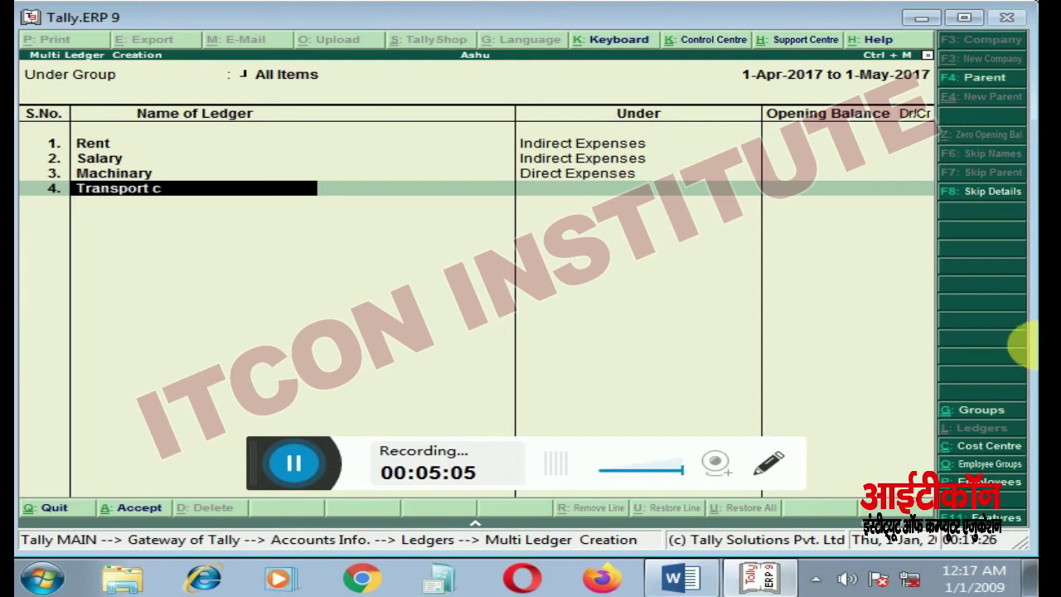
text(hang)
key(BackSpace)
key(BackSpace)
text(rges)
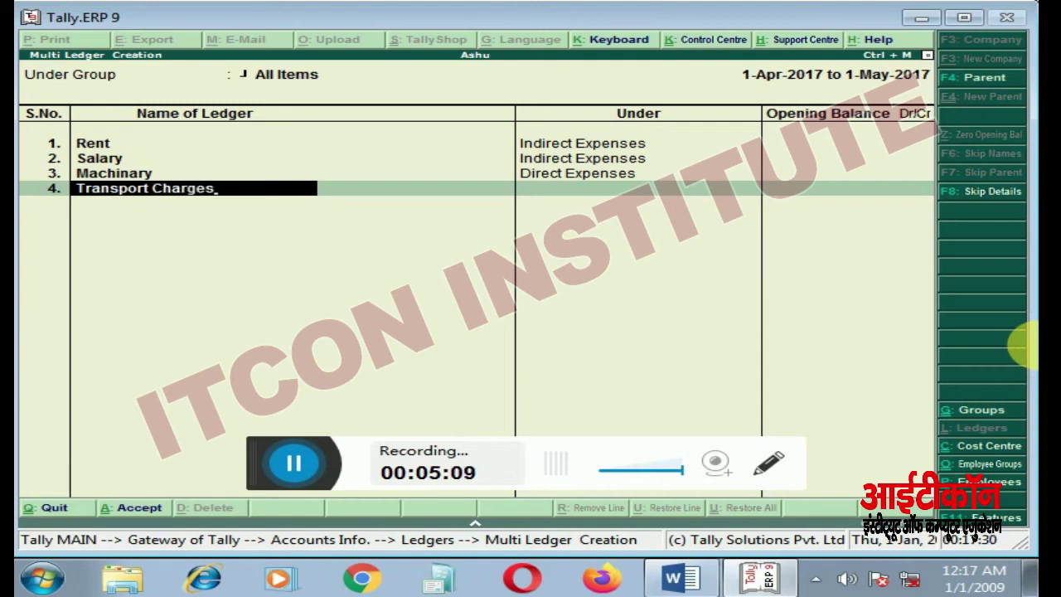
key(Return)
key(Return)
key(Return)
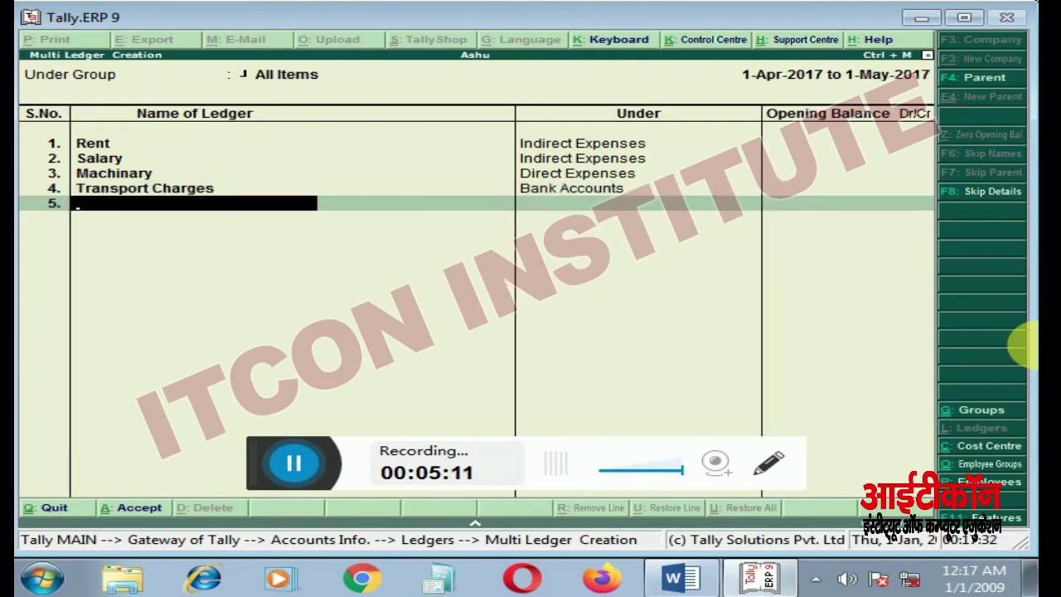
- Add a fifth ledger named Furnitures under Direct Expenses
text(Furnit)
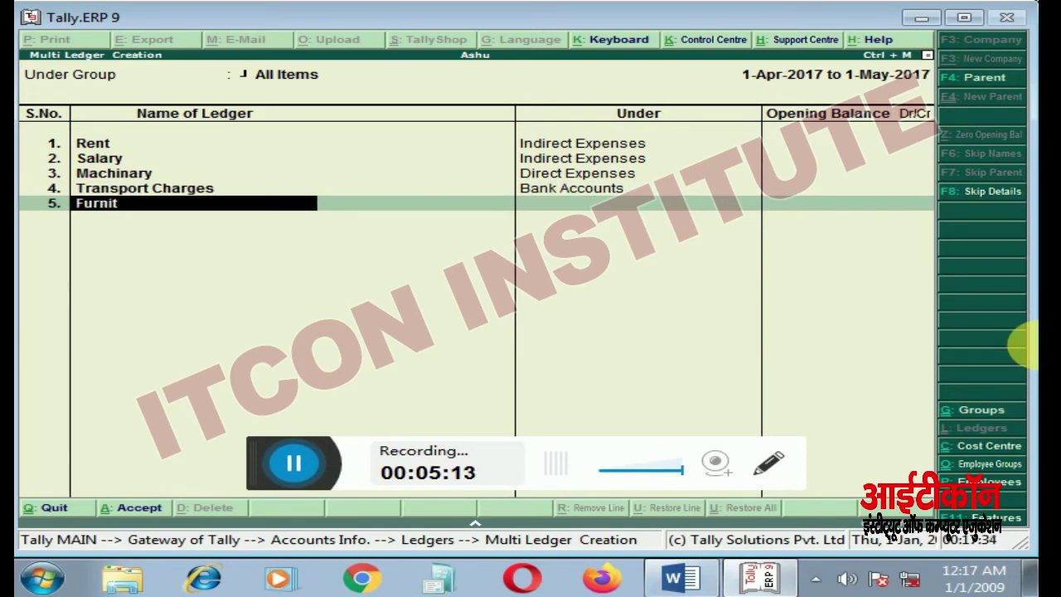
text(ures)
key(Return)
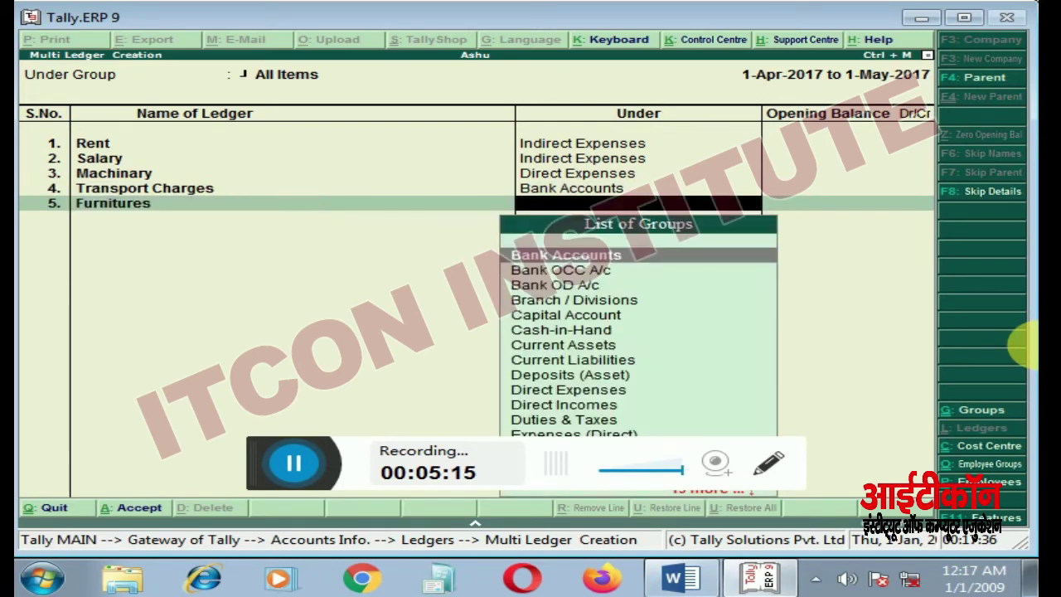
text(Dir)
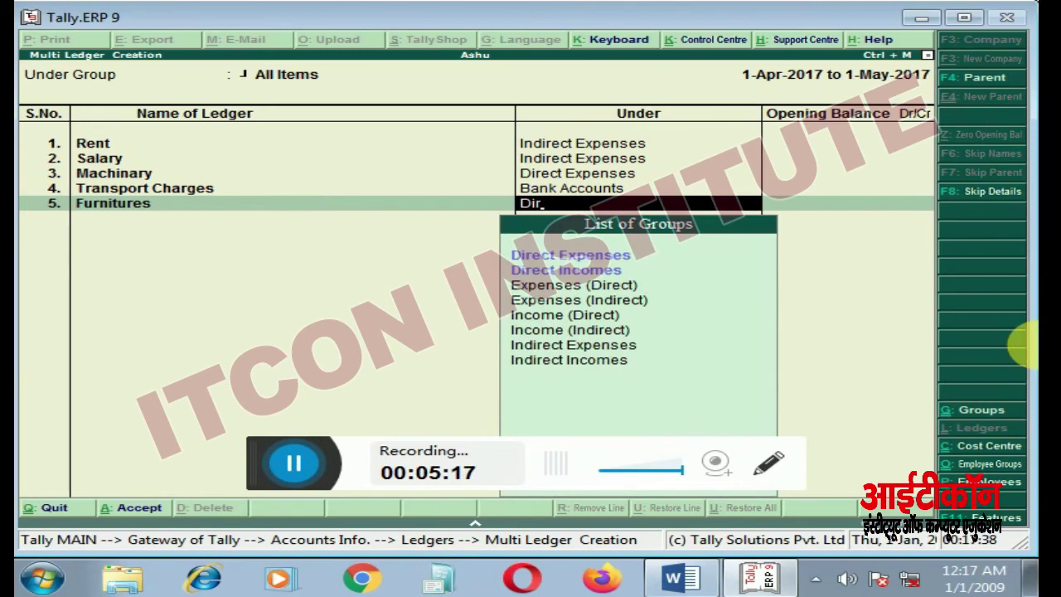
key(Down)
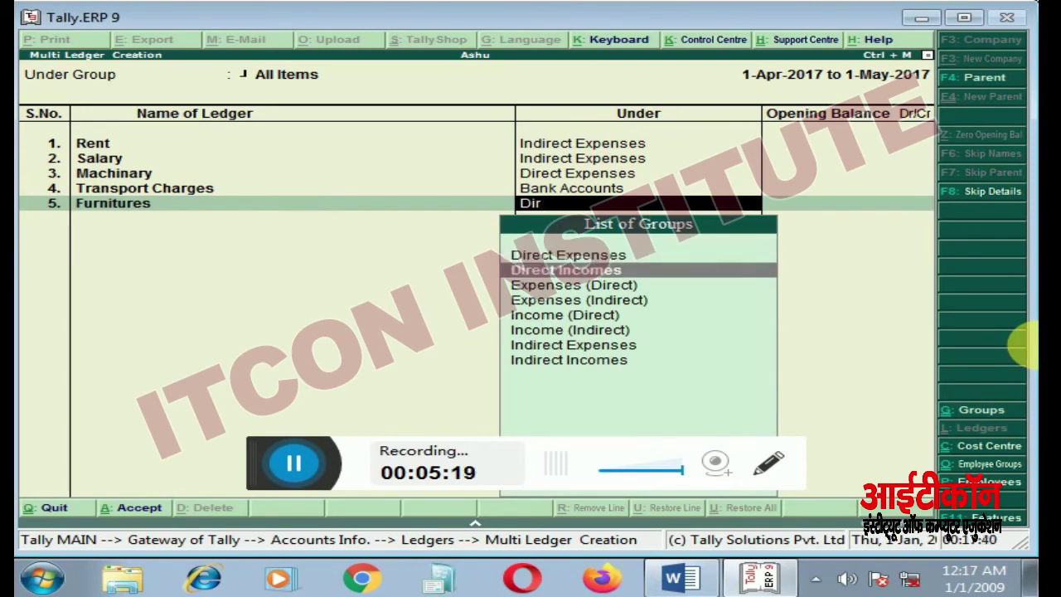
key(Up)
key(Return)
- Change the group of the Transport Charges ledger to Indirect Expenses
key(Up)
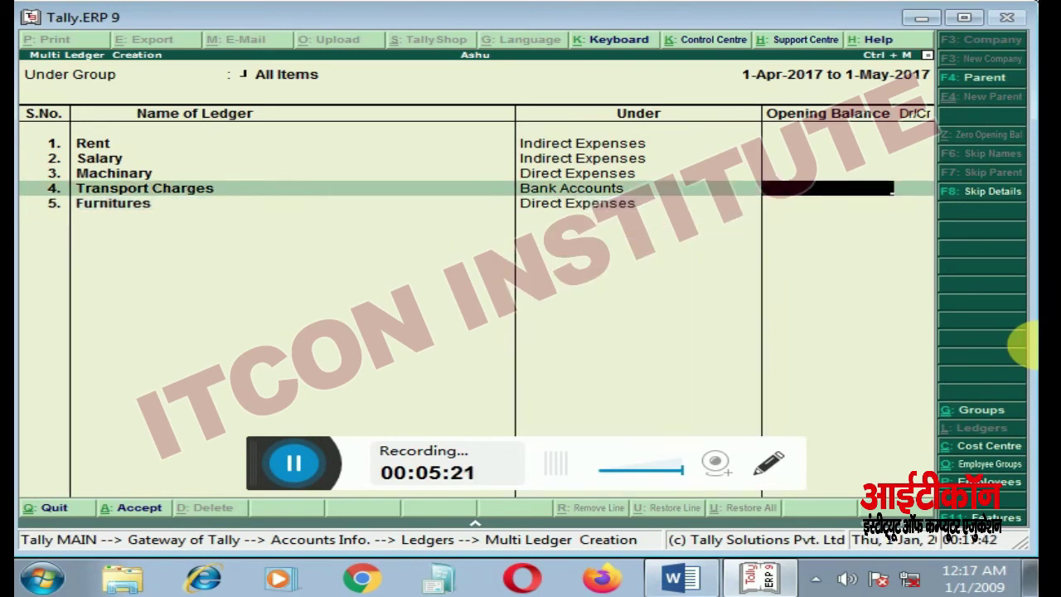
key(BackSpace)
text(Ind)
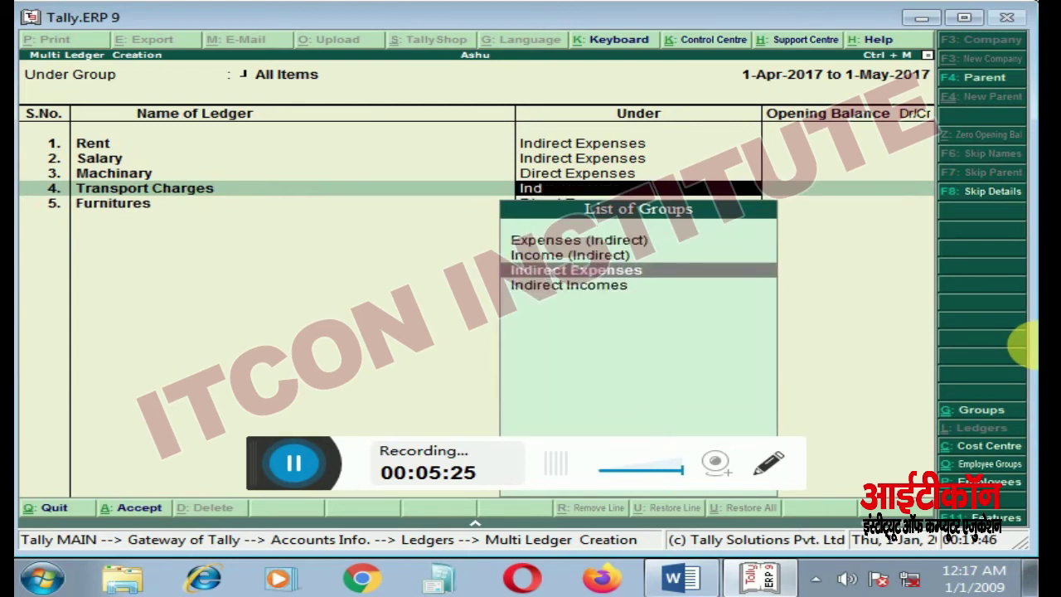
key(Return)
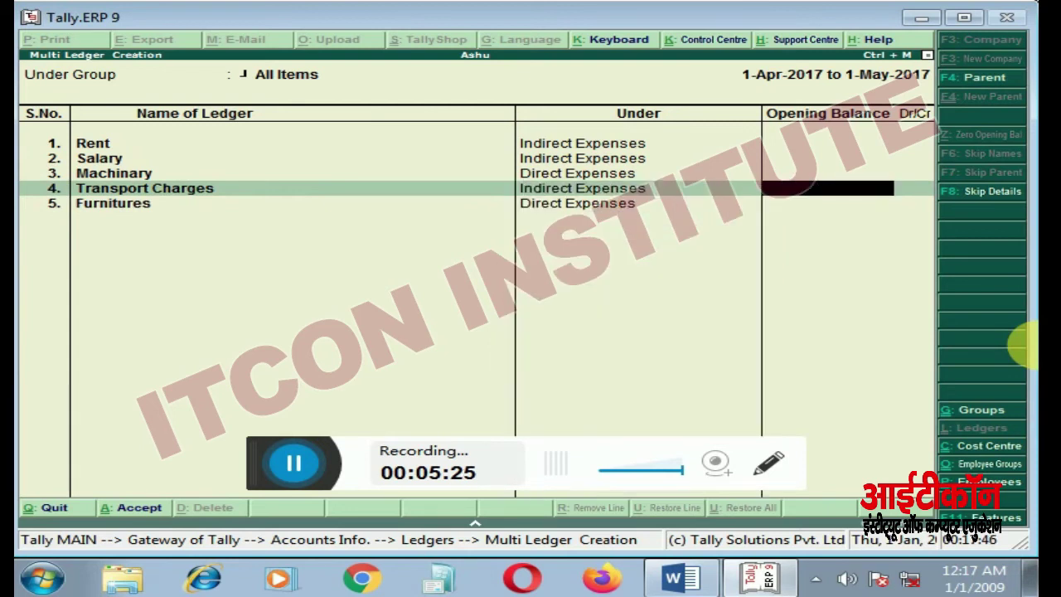
- Leave the Transport Charges and Furnitures opening balances blank and save the multiple-ledger creation
key(Return)
key(Return)
key(Return)
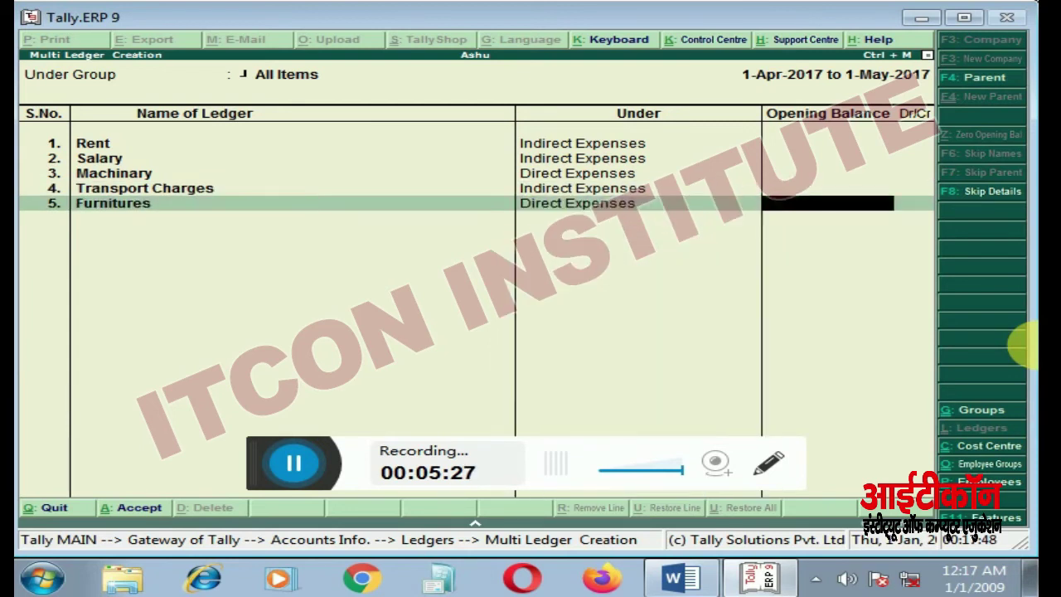
key(Return)
key(Return)
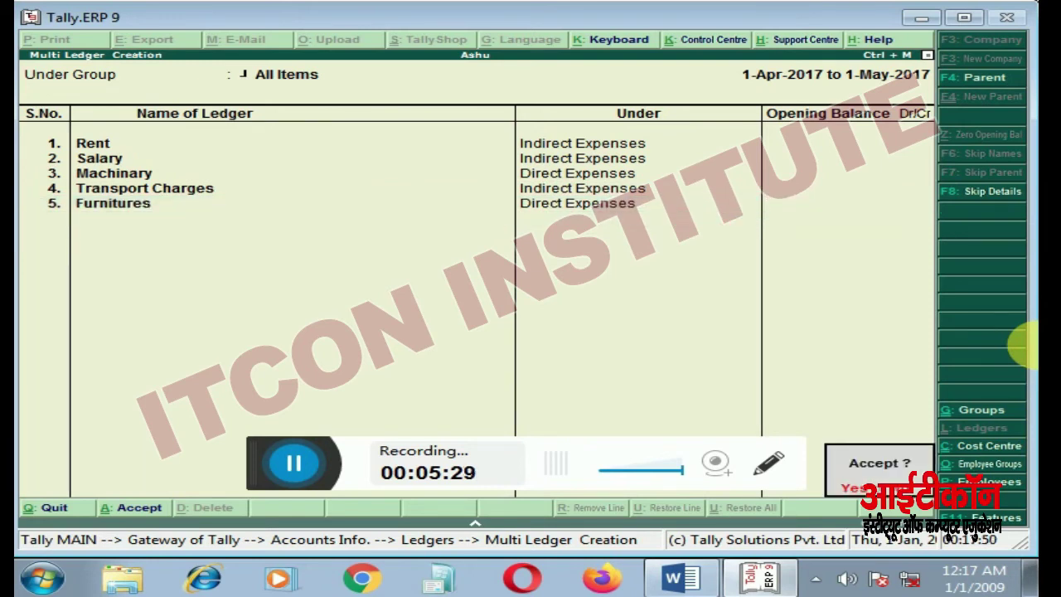
key(Return)
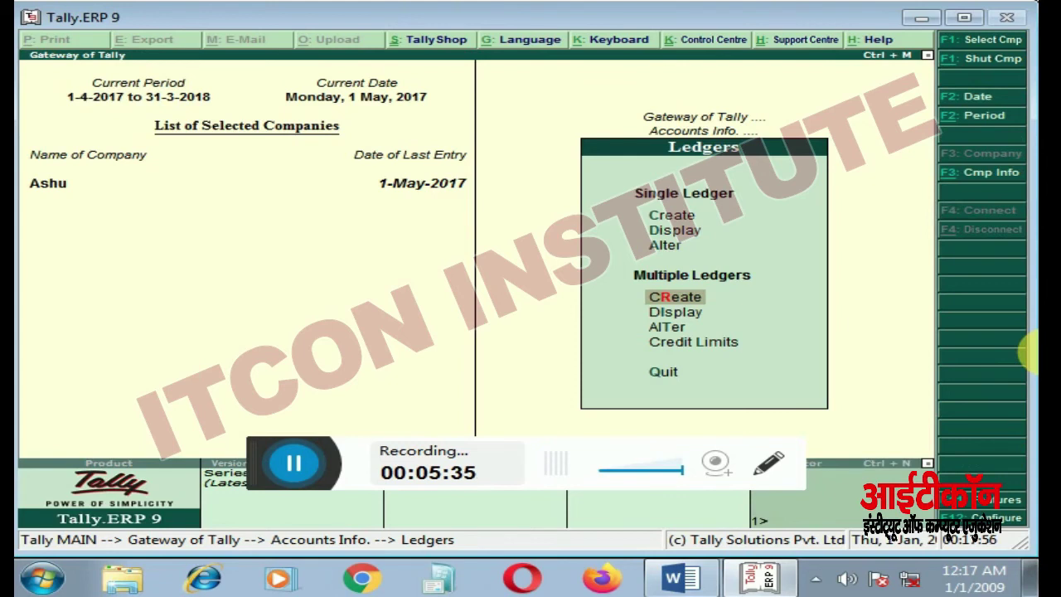
- Start creating a budget named Company's Budget, placed under Primary
key(Escape)
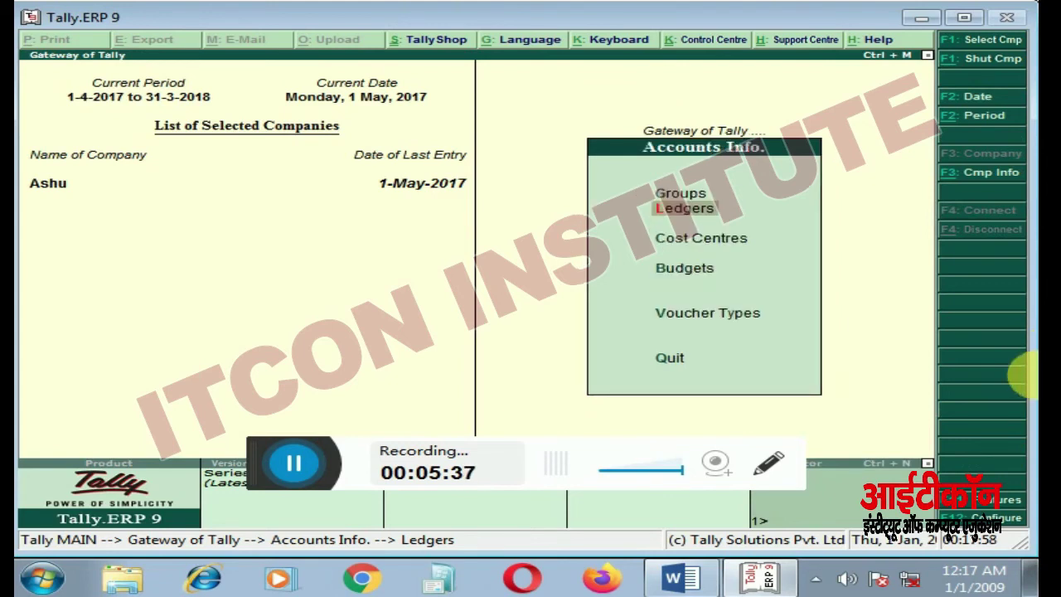
key(Down)
key(Down)
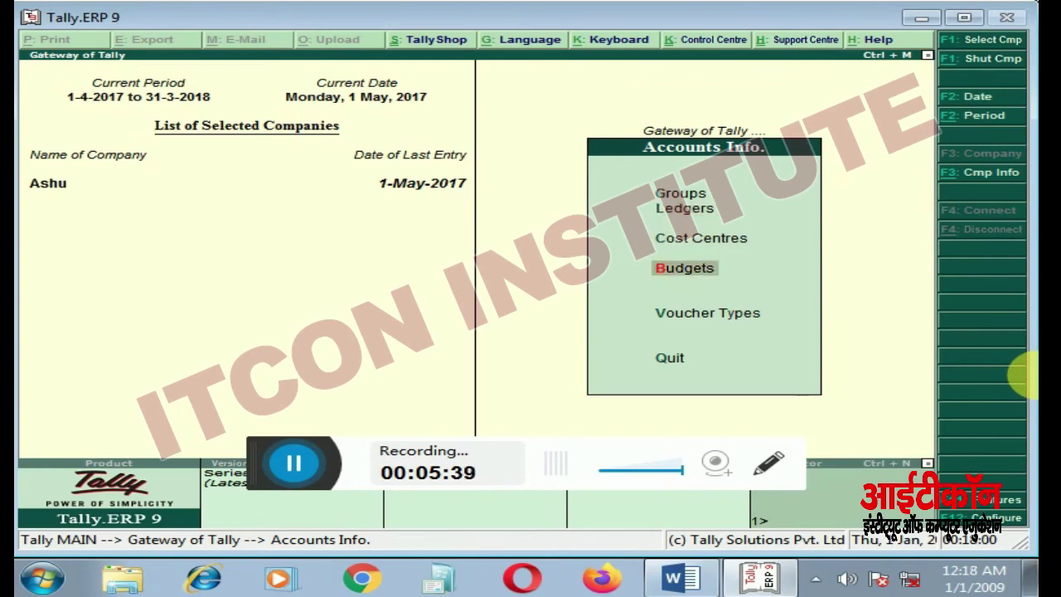
key(Return)
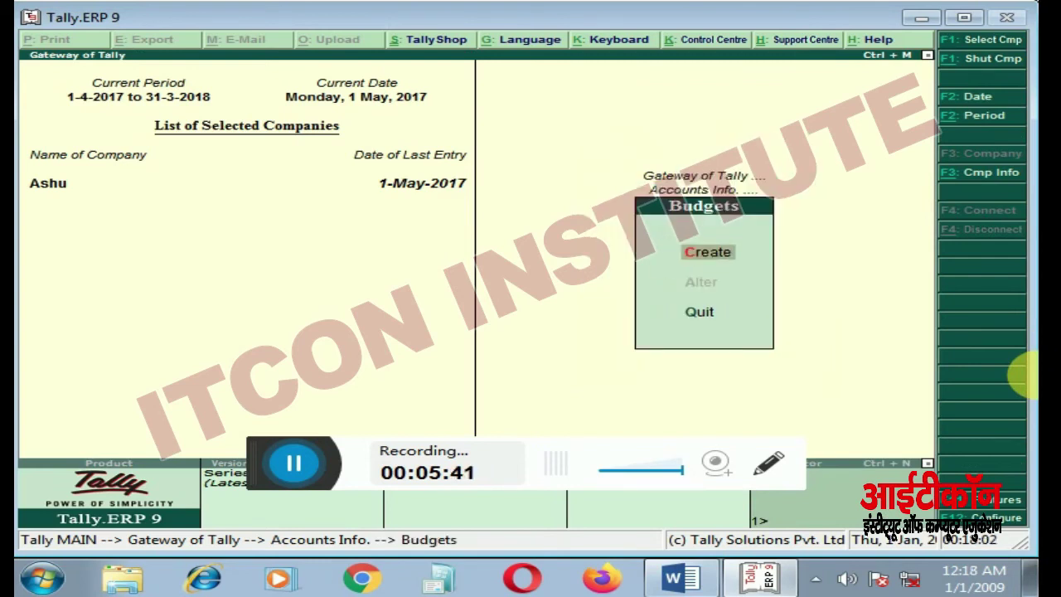
key(Return)
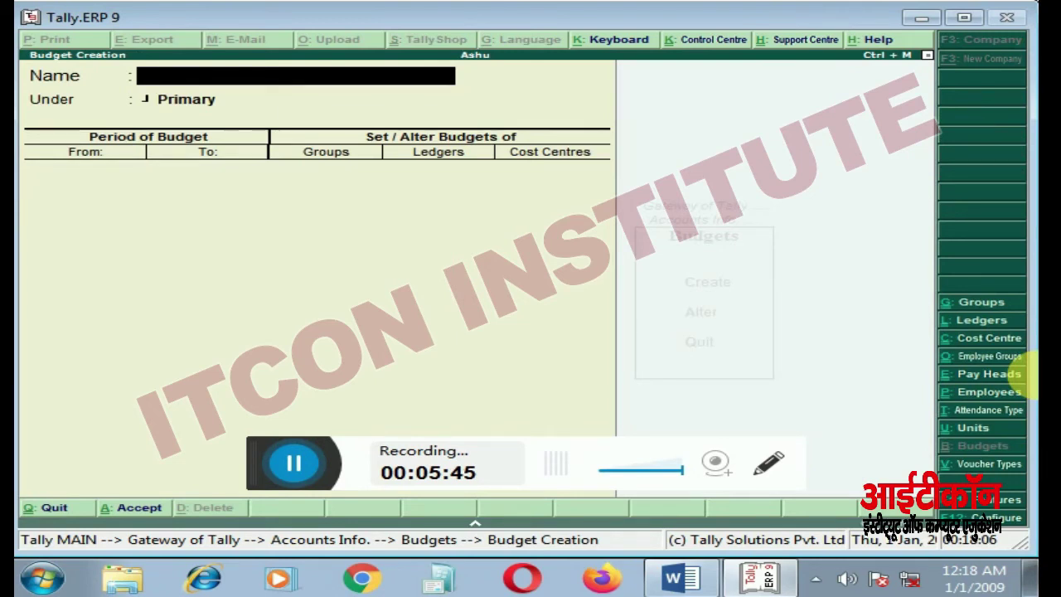
text(B)
key(BackSpace)
text(Company)
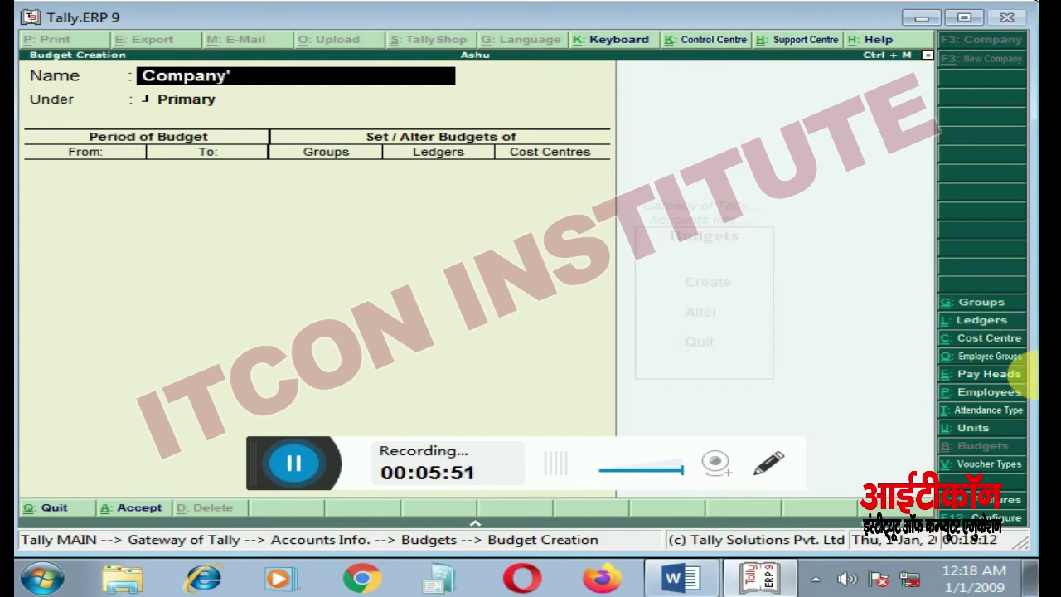
text( s Bud)
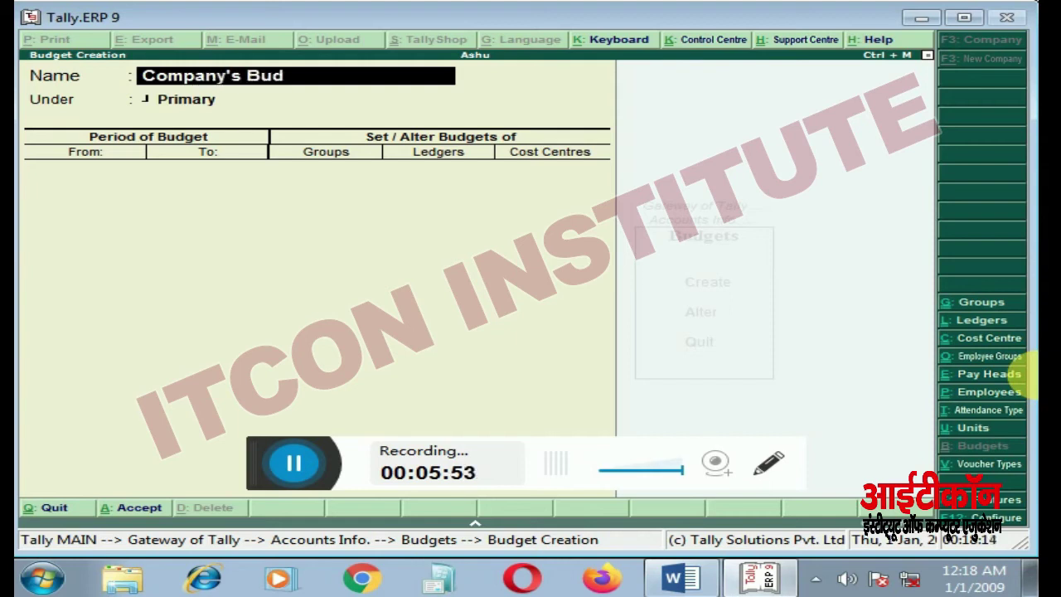
text(get)
key(Return)
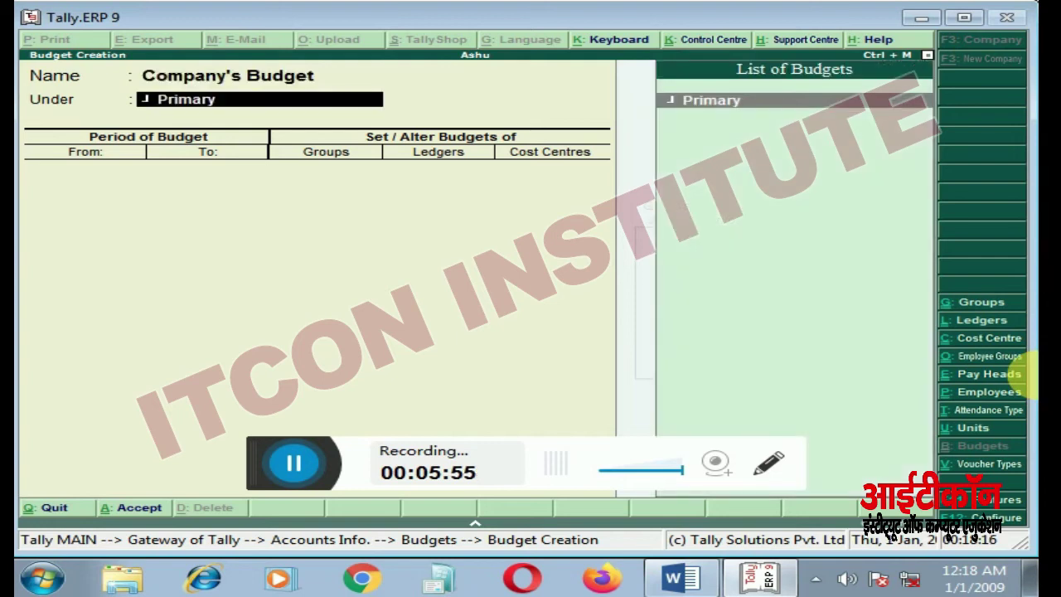
key(Return)
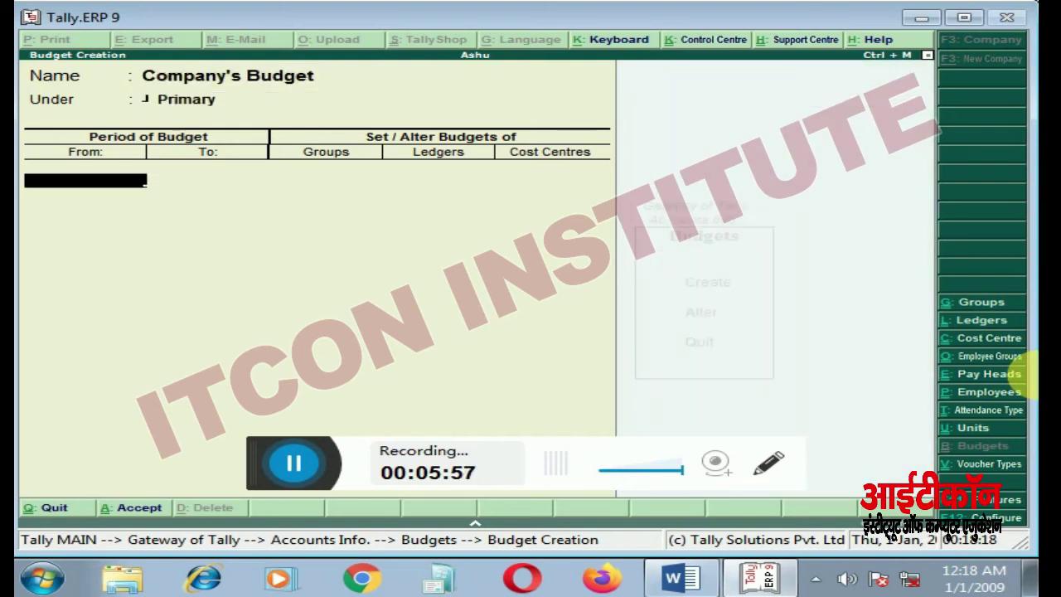
- Set the budget period from 1-Apr-2017 to 1-May-2017 and choose to set budgets for groups
text(1-Apr-2017)
key(Return)
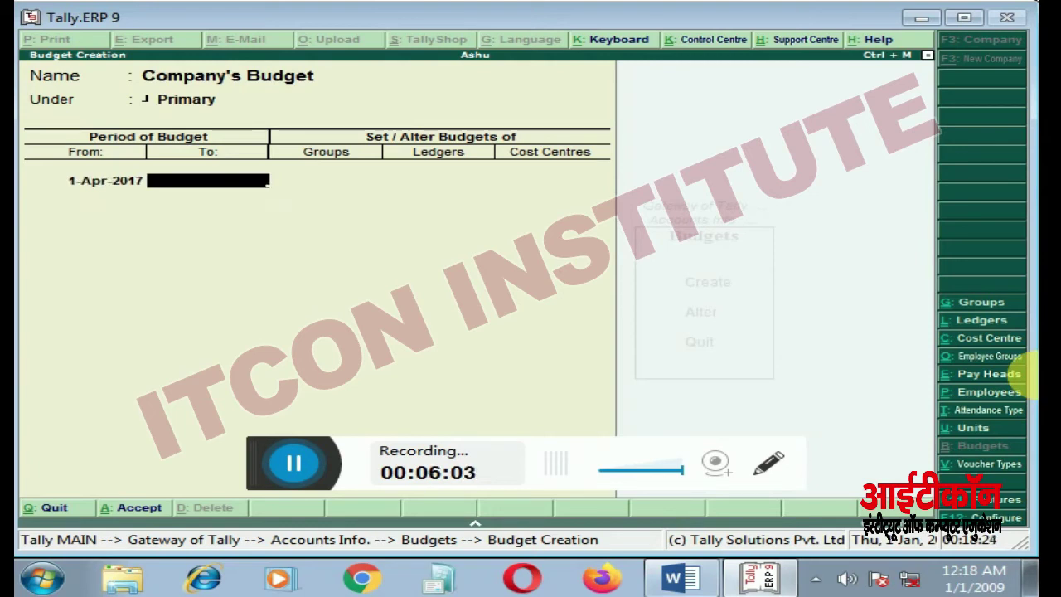
text(.56)
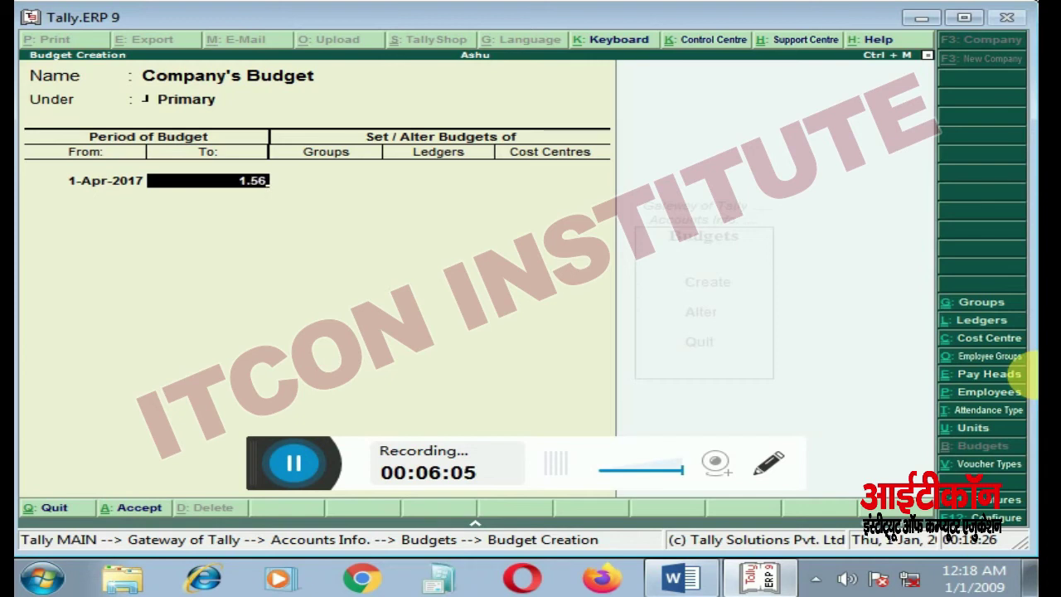
key(BackSpace)
key(Return)
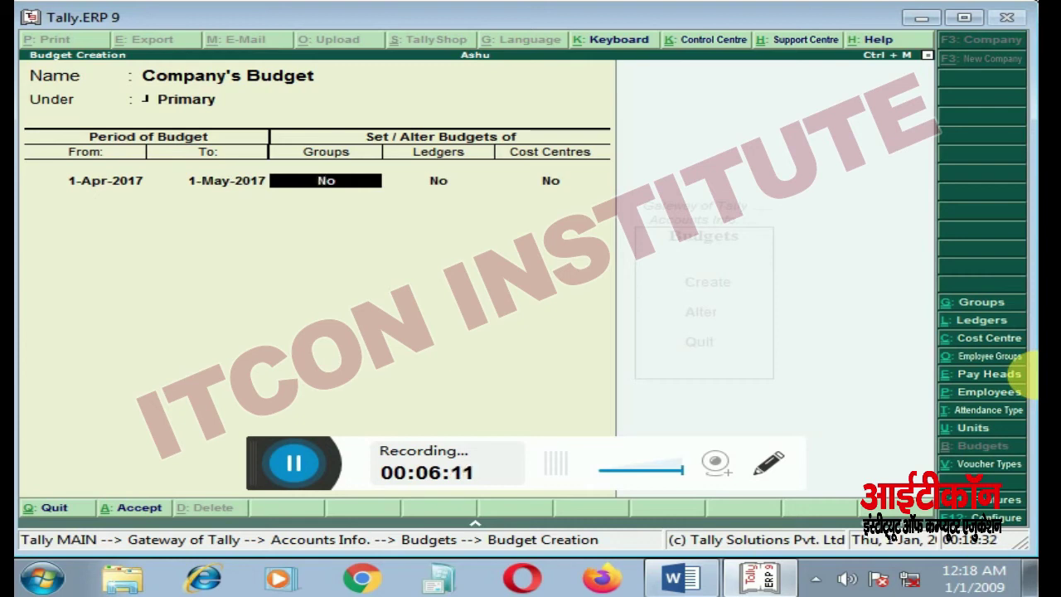
text(y)
key(Return)
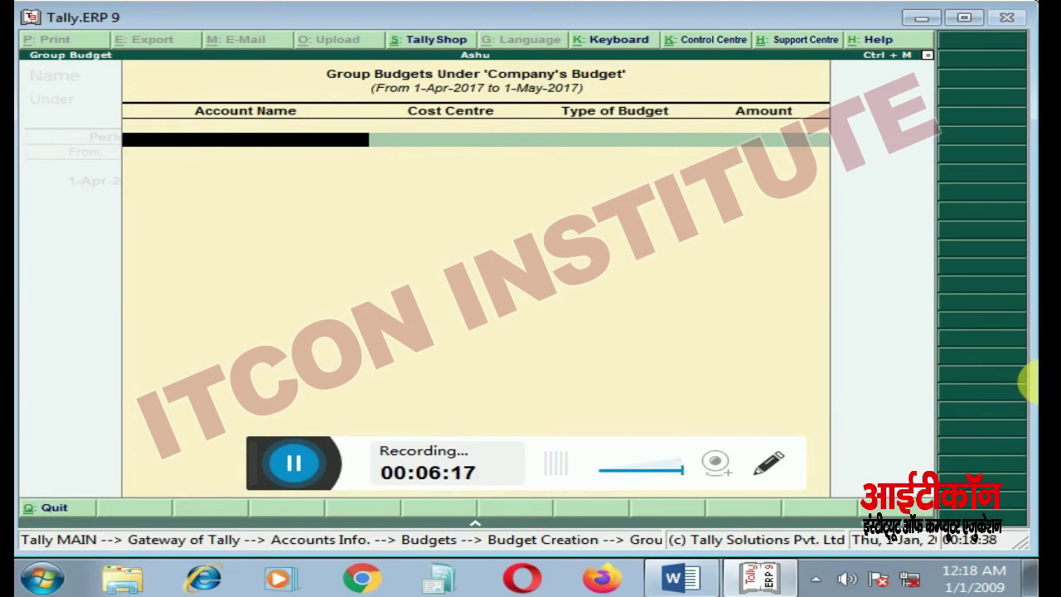
- Look through the list of account groups available for the group budget
key(space)
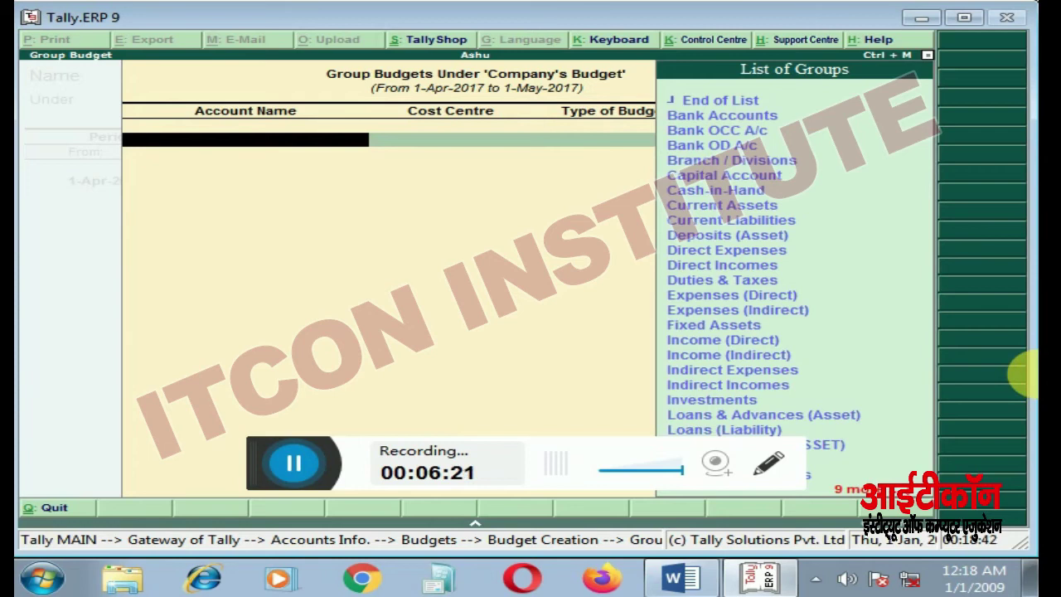
key(Down)
key(Down)
key(Down)
key(Down)
key(Down)
key(Down)
key(Down)
key(Down)
key(Down)
key(Down)
key(Down)
key(Down)
key(Down)
key(Down)
key(Down)
key(Down)
key(Down)
key(Down)
key(Down)
key(Down)
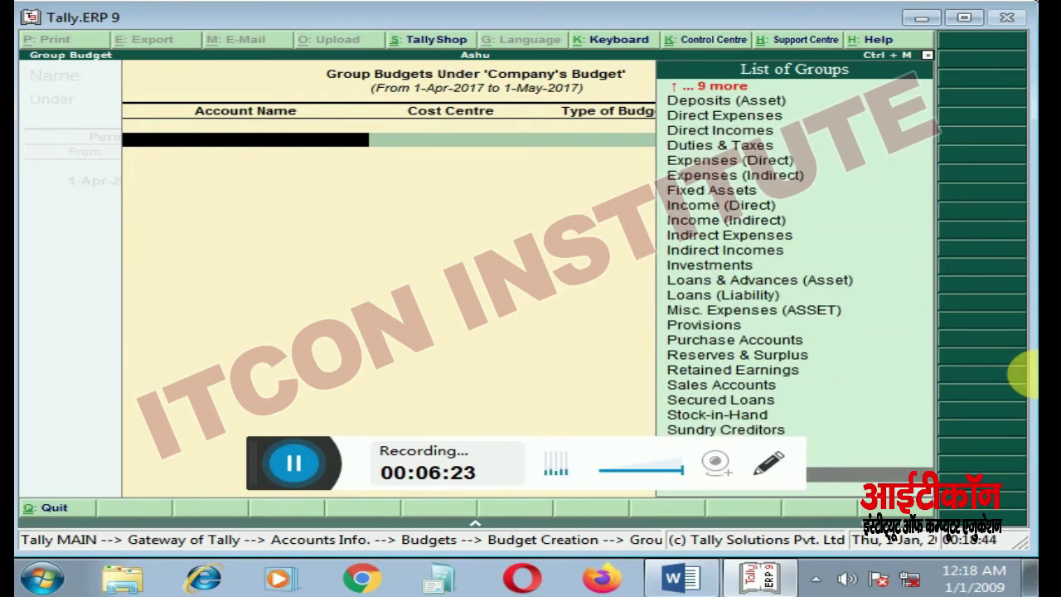
key(Up)
key(Up)
key(Up)
key(Up)
key(Up)
key(Up)
key(Up)
key(Up)
key(Up)
key(Up)
key(Up)
key(Up)
key(Up)
key(Up)
key(Up)
key(Up)
key(Up)
key(Up)
key(Up)
key(Up)
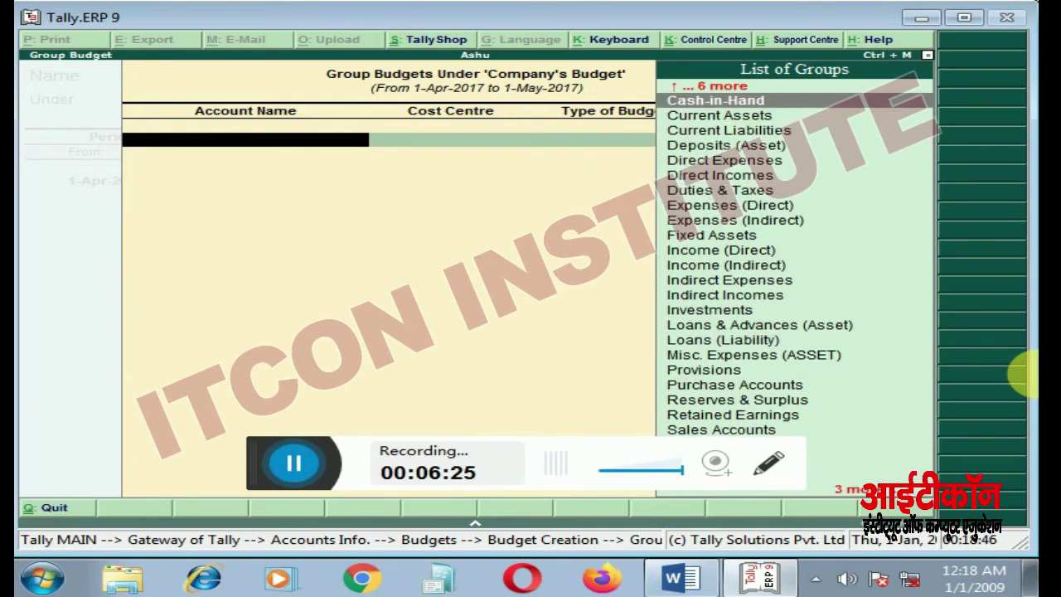
key(Up)
key(Up)
key(Up)
key(Up)
key(Up)
key(Up)
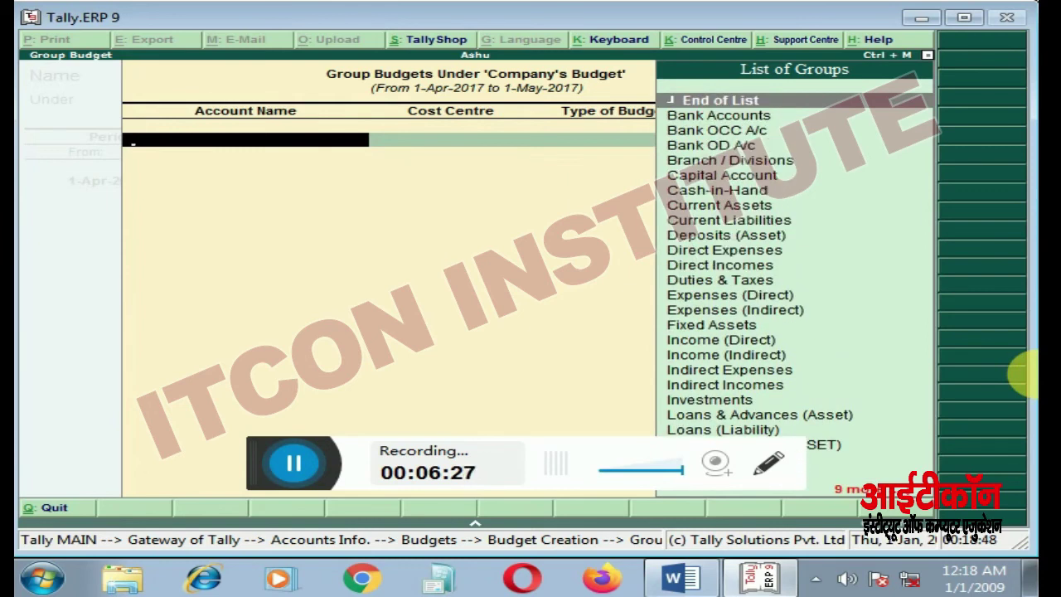
key(Down)
key(Down)
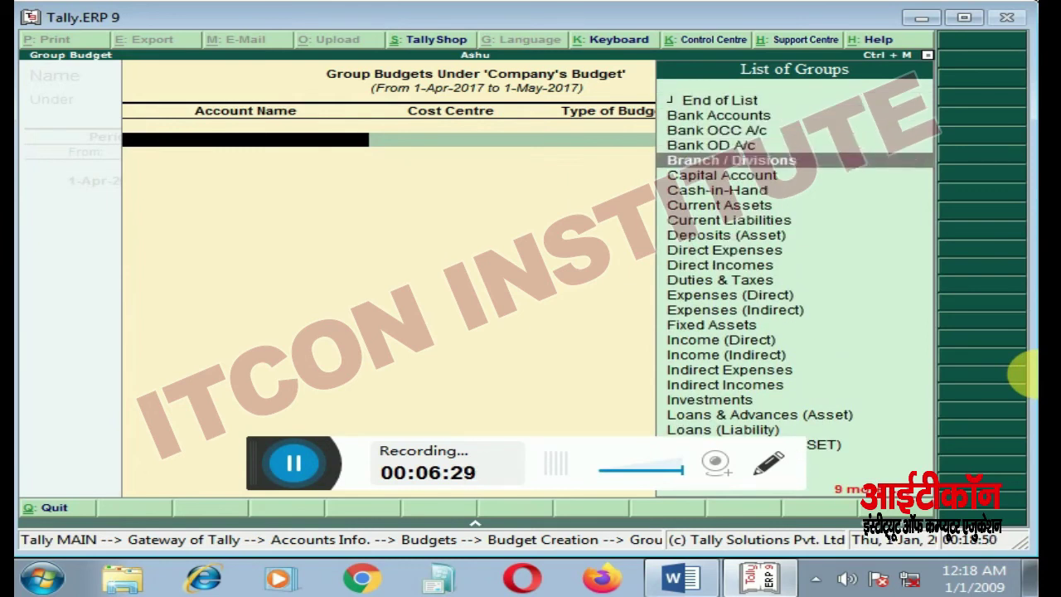
- Add Direct Expenses as the first account in the group budget
text(Dir)
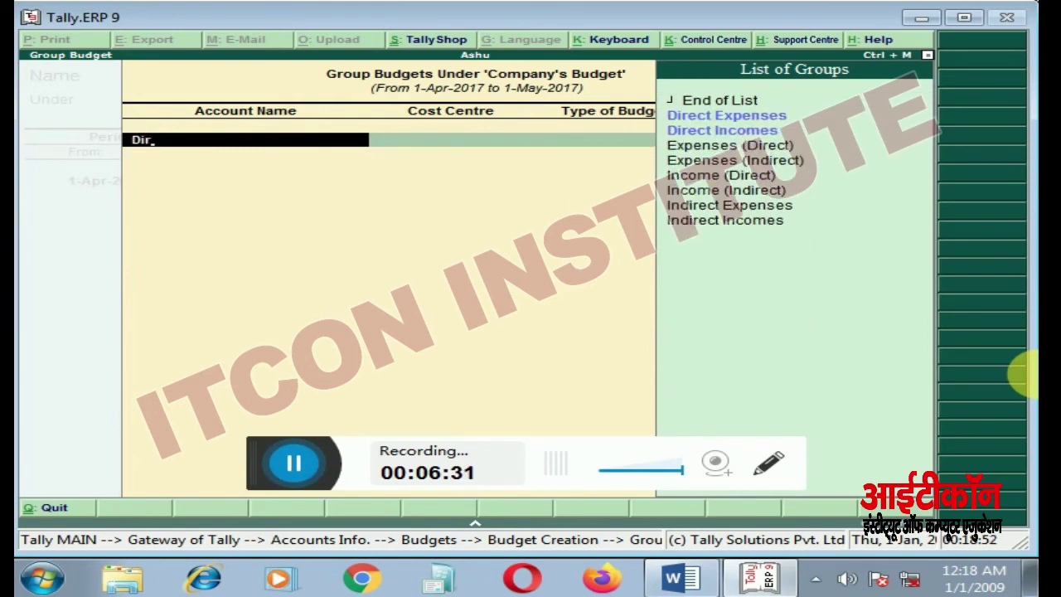
key(Return)
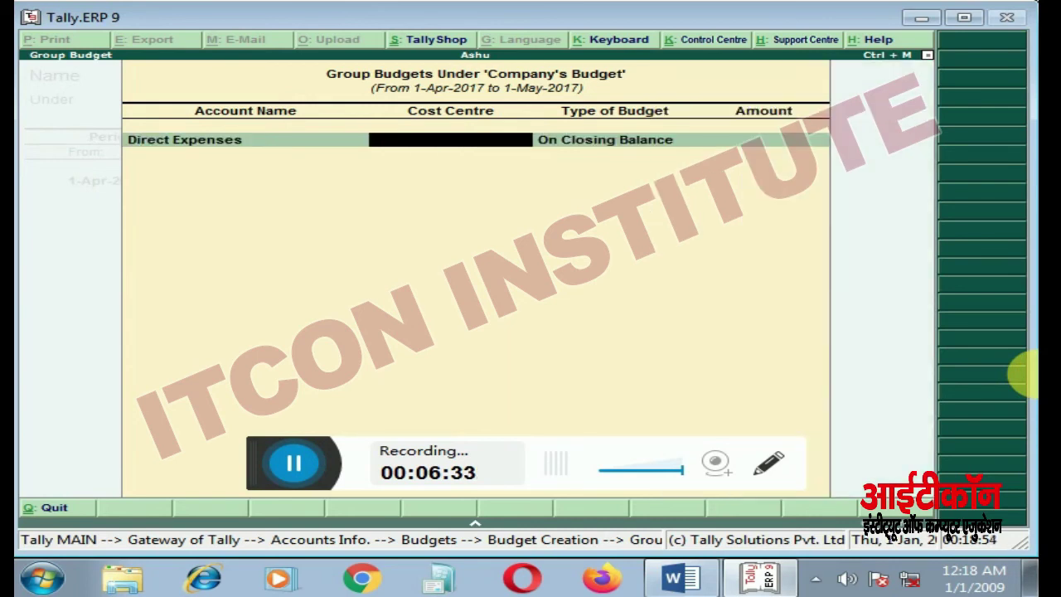
- Try to assign the last existing cost centre in the list to the Direct Expenses budget line
key(space)
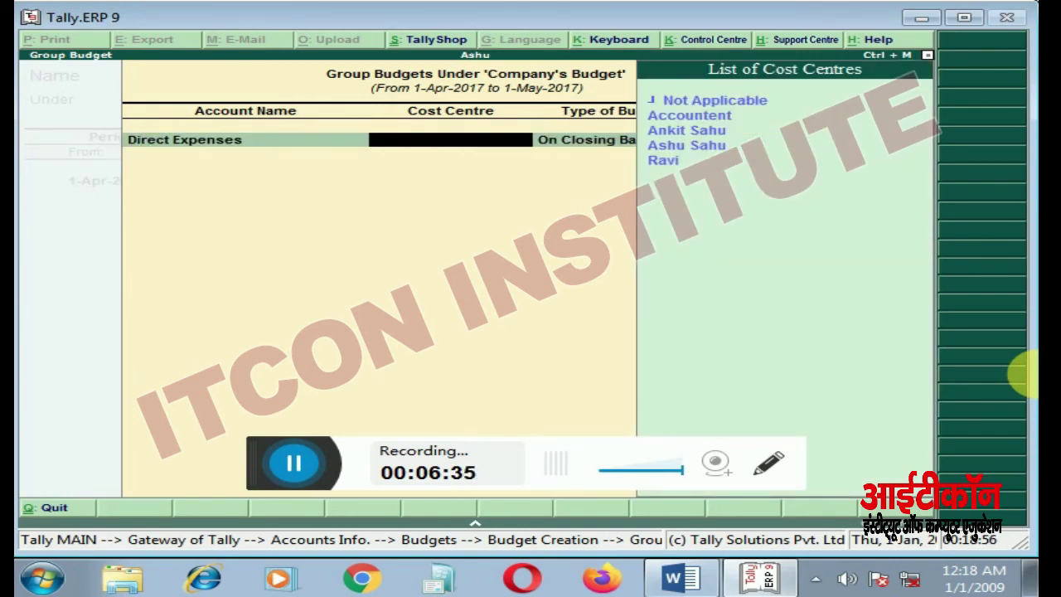
key(Down)
key(Down)
key(Up)
key(Up)
key(Down)
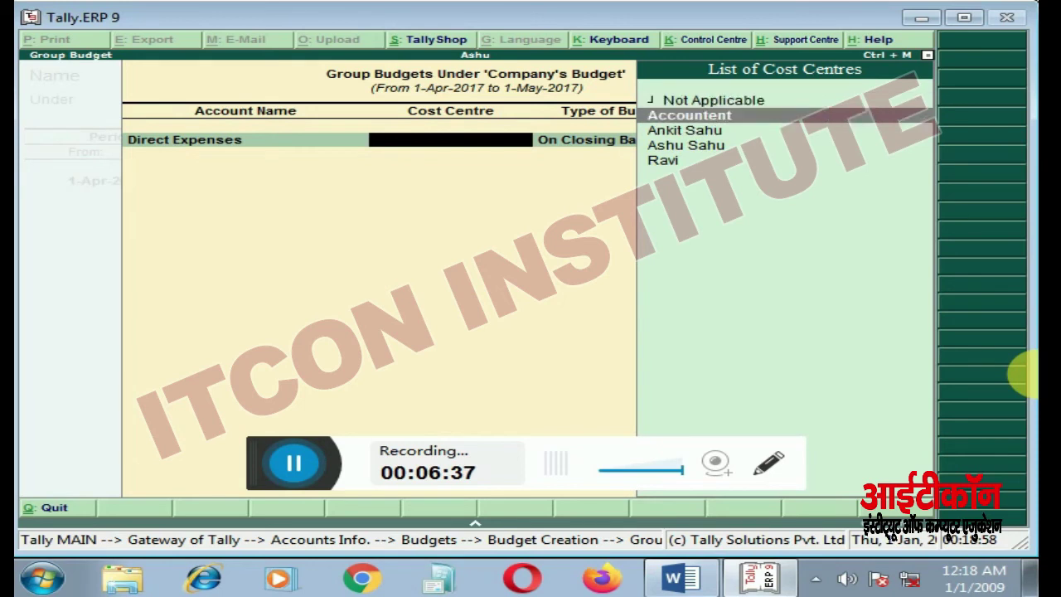
key(Down)
key(Down)
key(Down)
key(Return)
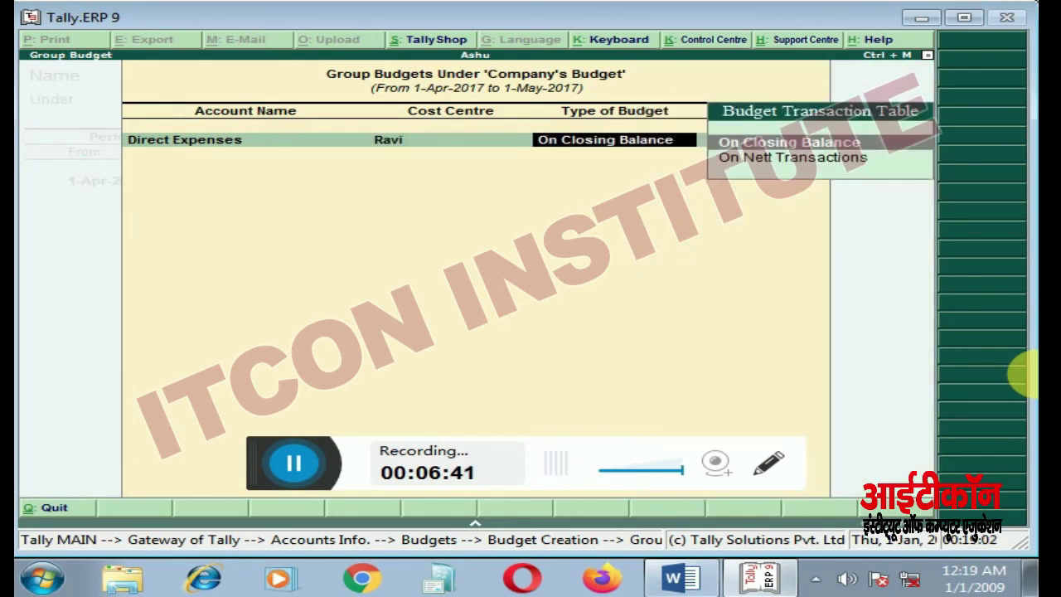
- Create a new cost centre named Bhopal under Primary and assign it to the Direct Expenses budget line
key(BackSpace)
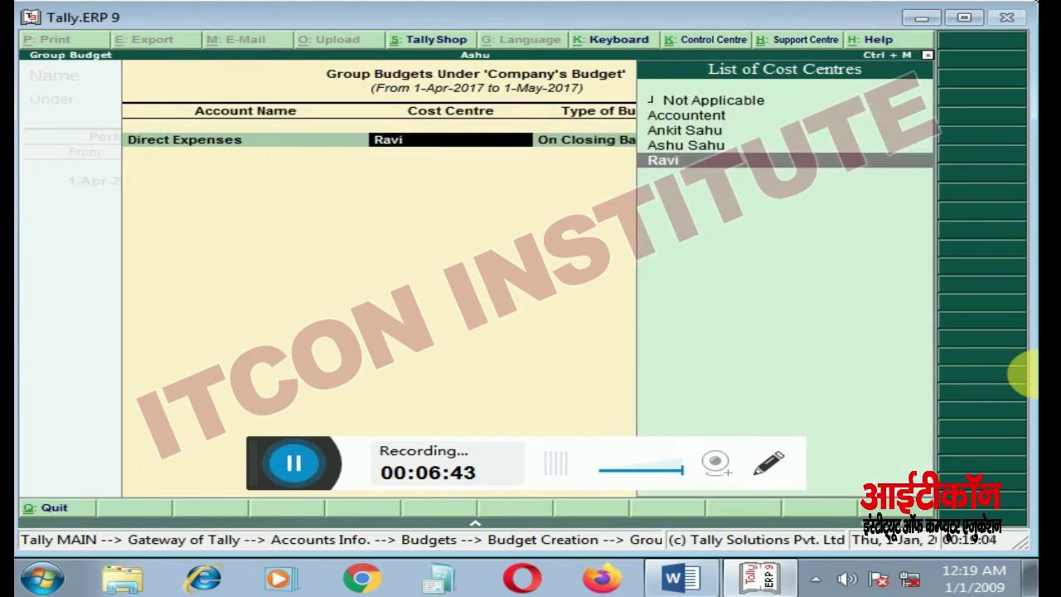
key(alt+c)
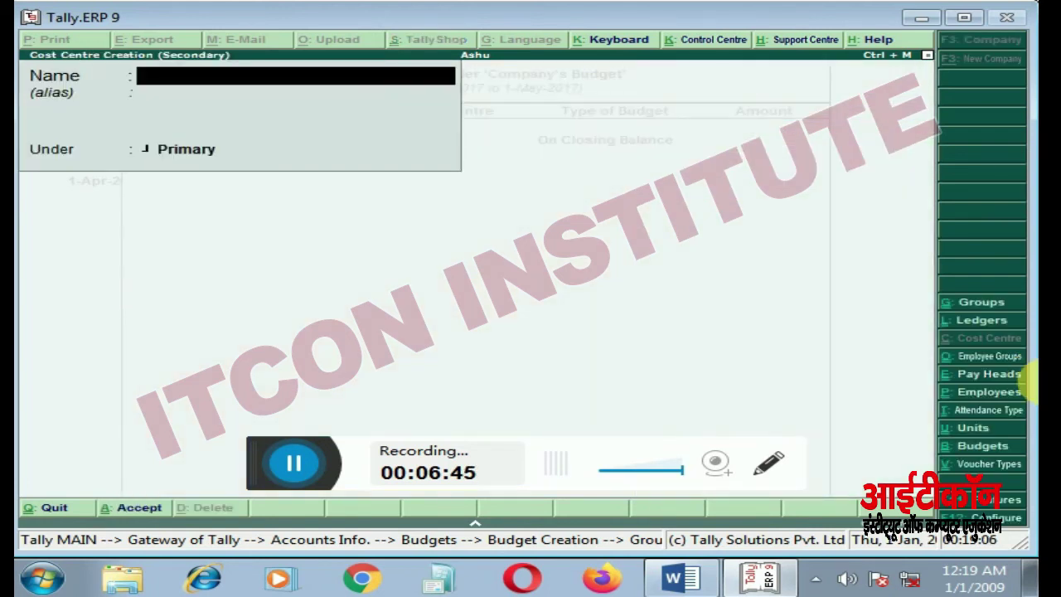
text(Bhopal)
key(Return)
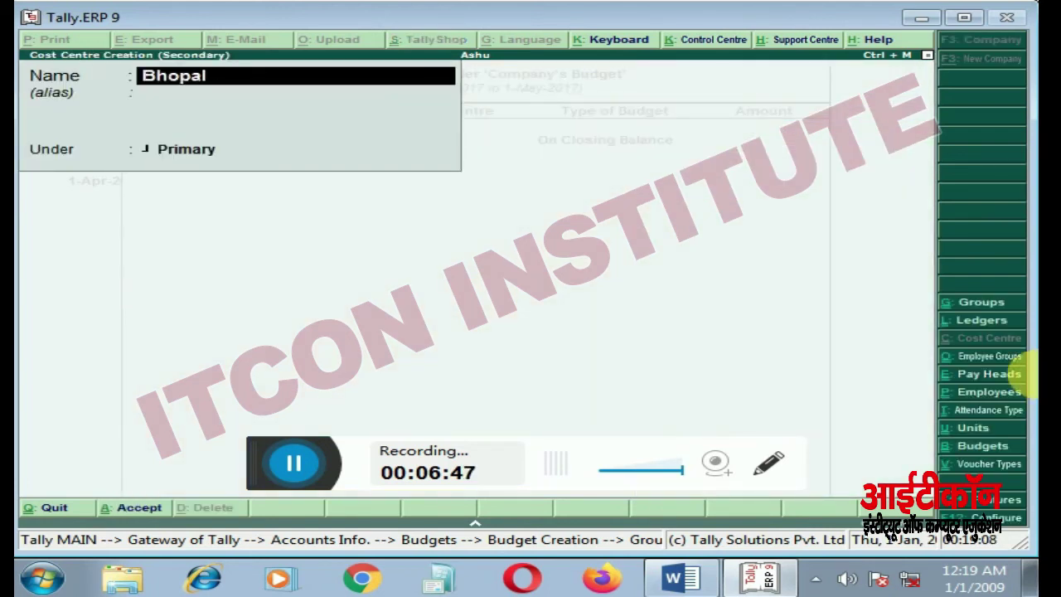
key(Return)
key(Return)
key(Return)
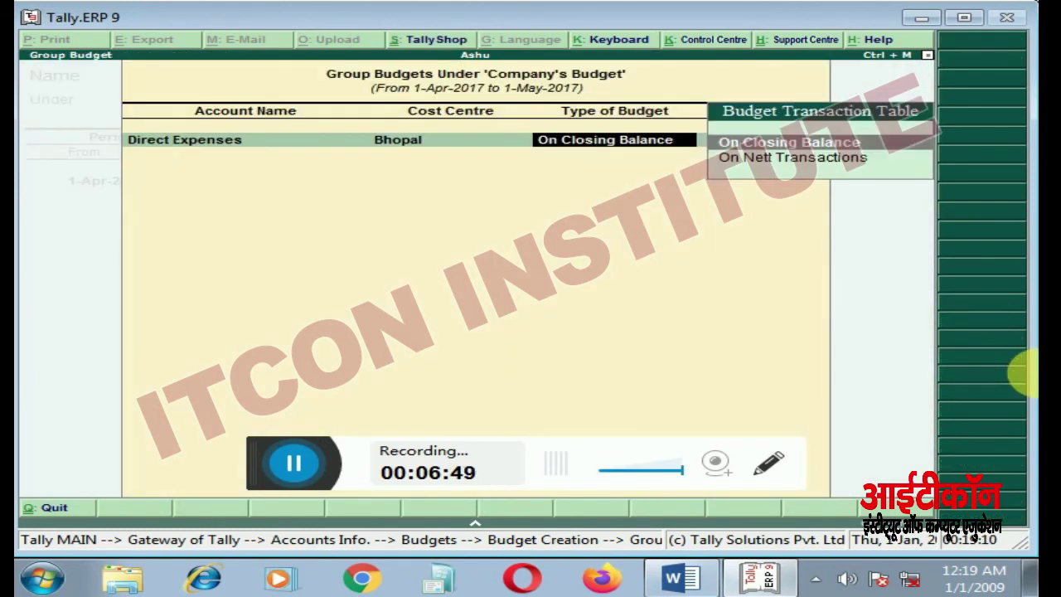
- Base the Direct Expenses budget on Closing Balance and set its amount to 40,000
key(Return)
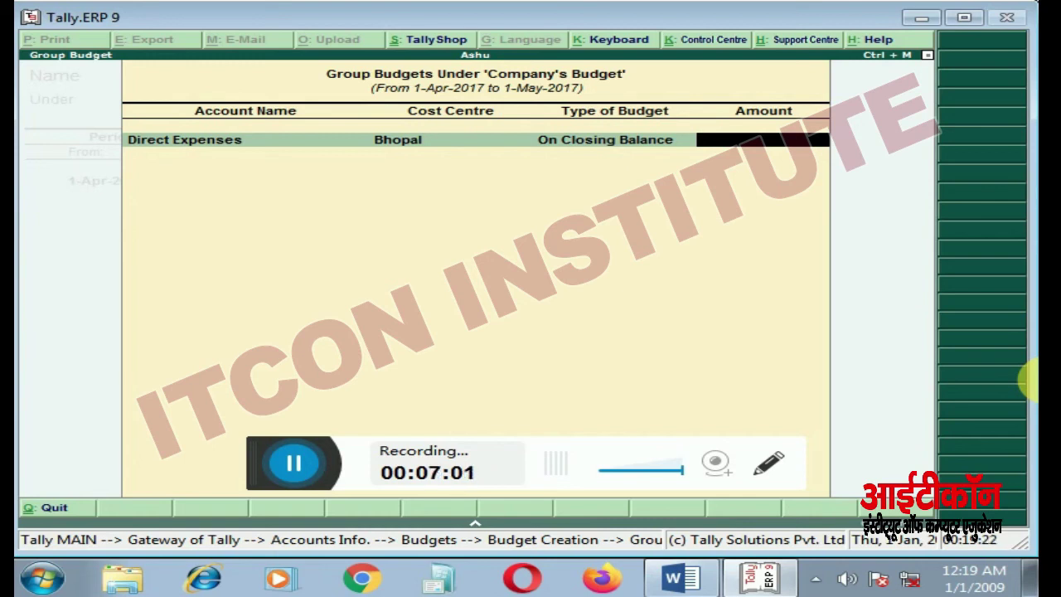
text(40,00)
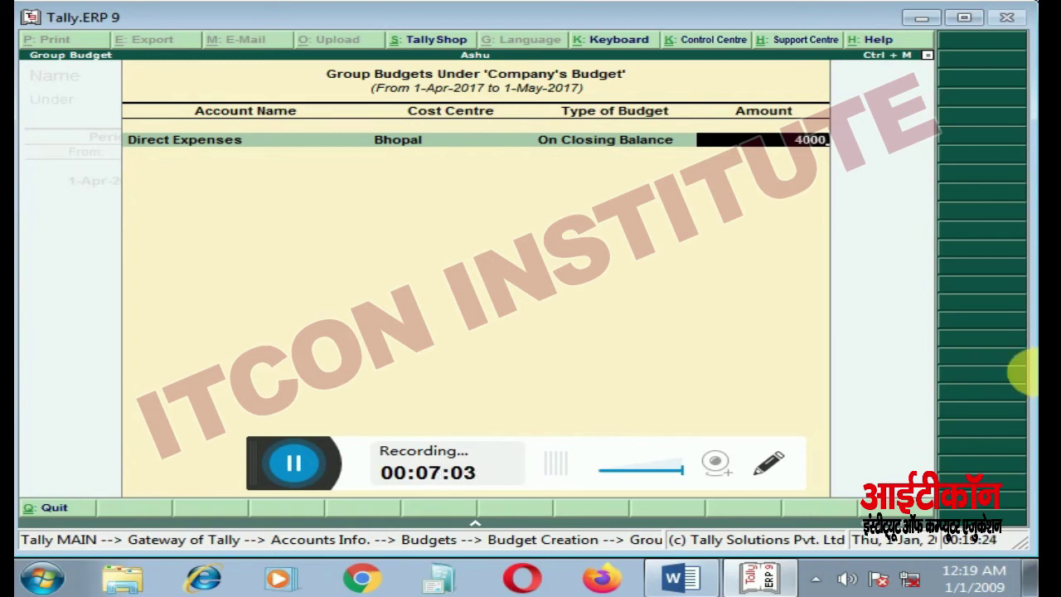
text(0)
key(Return)
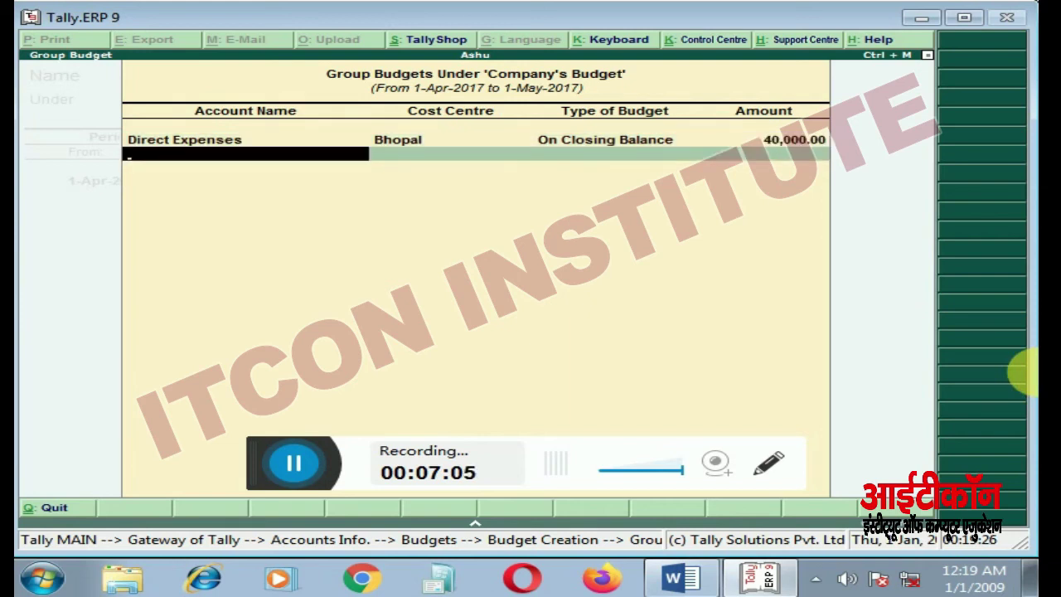
- Add an Indirect Expenses budget line for the Bhopal cost centre, On Closing Balance, with an amount of 25,000
text(Ind)
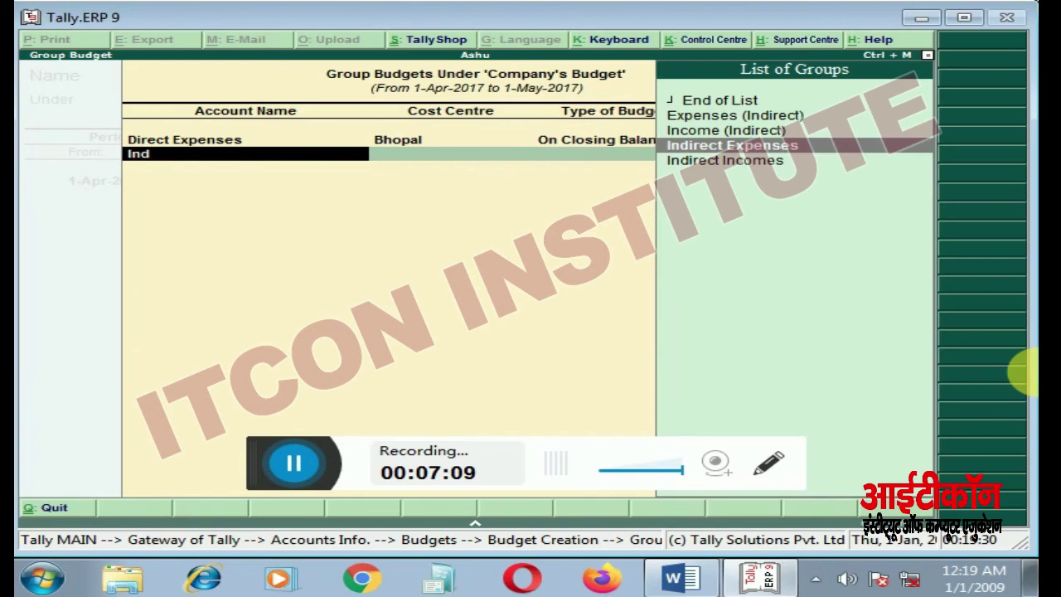
key(Return)
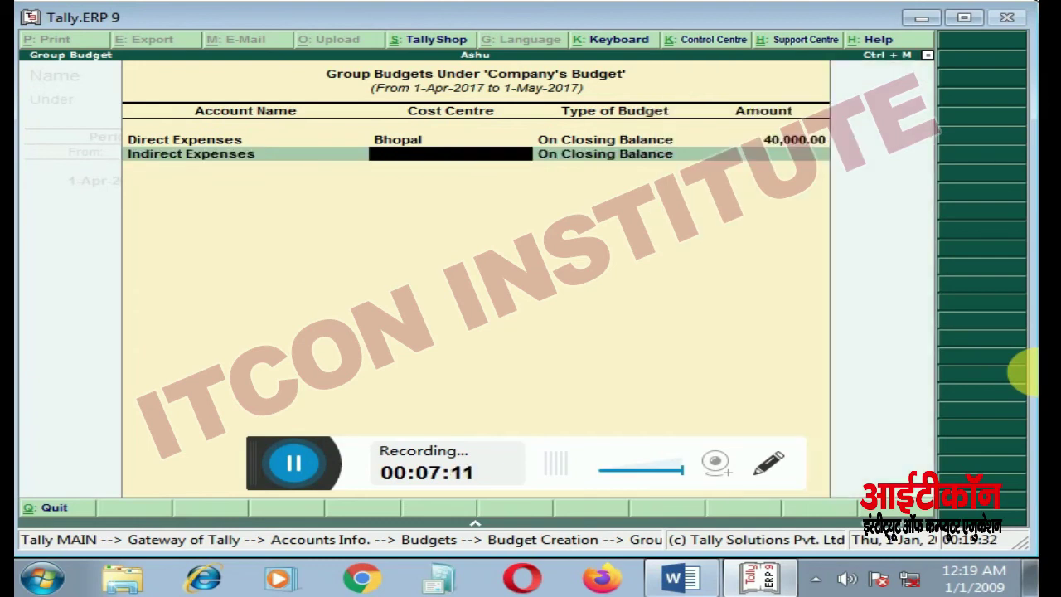
text(Bh)
key(Return)
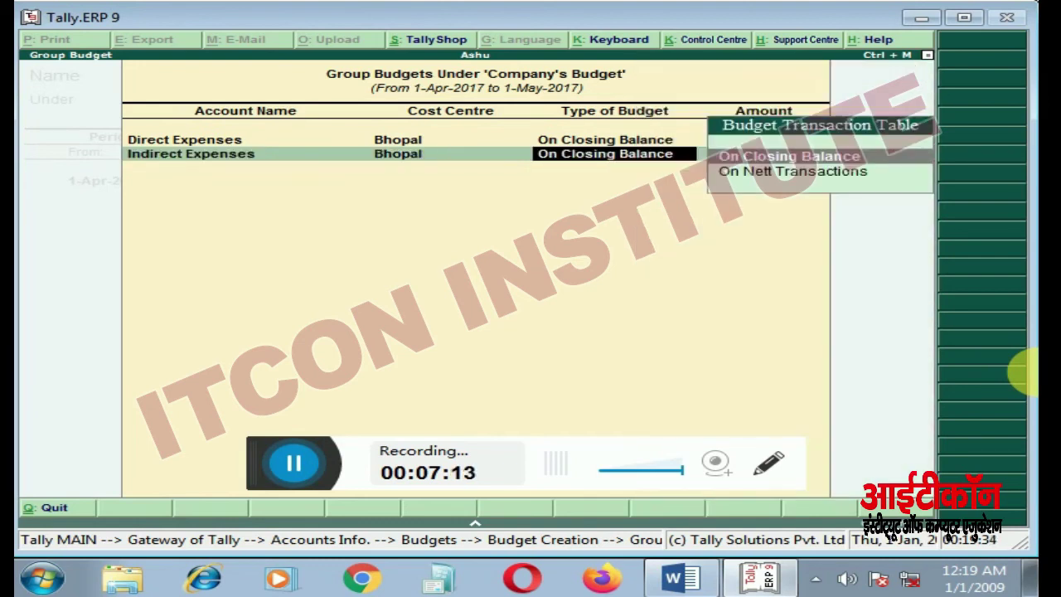
key(Return)
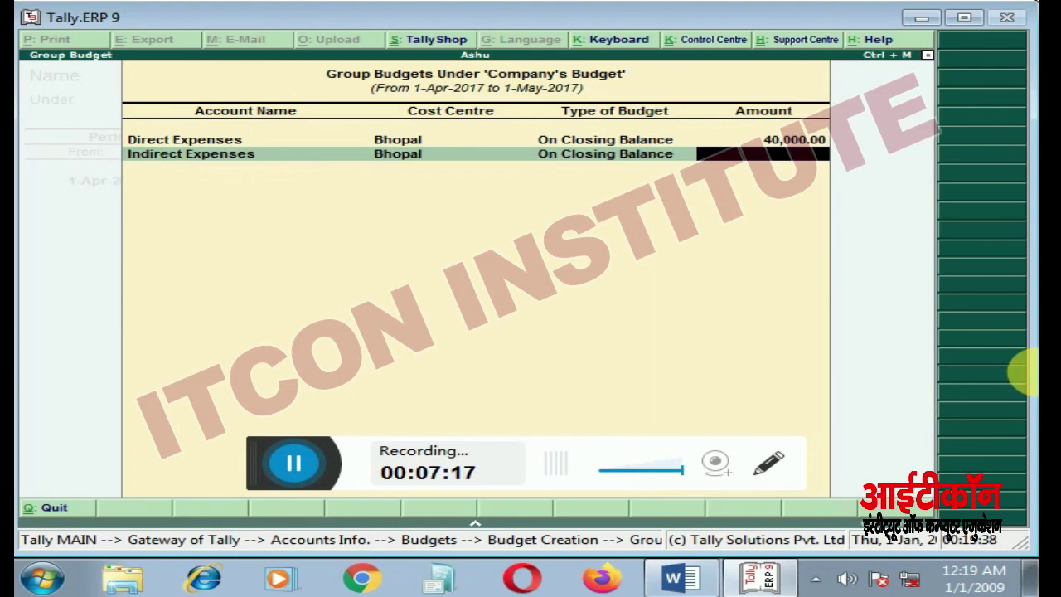
text(25000)
key(Return)
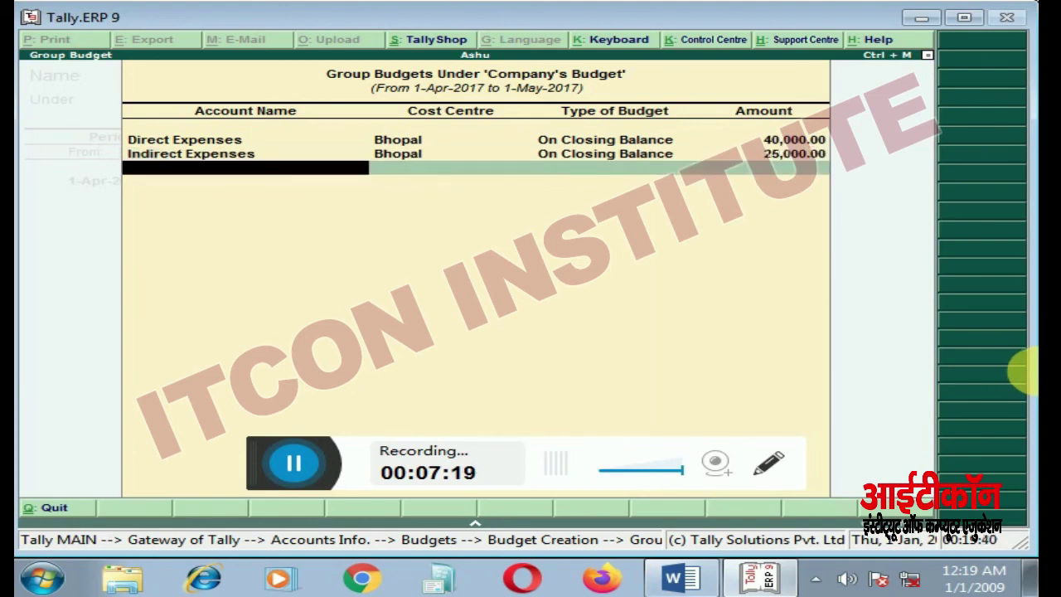
- Finish the group budget list, save Company's Budget with no ledger or cost centre budgets, and return to the Gateway of Tally
key(Return)
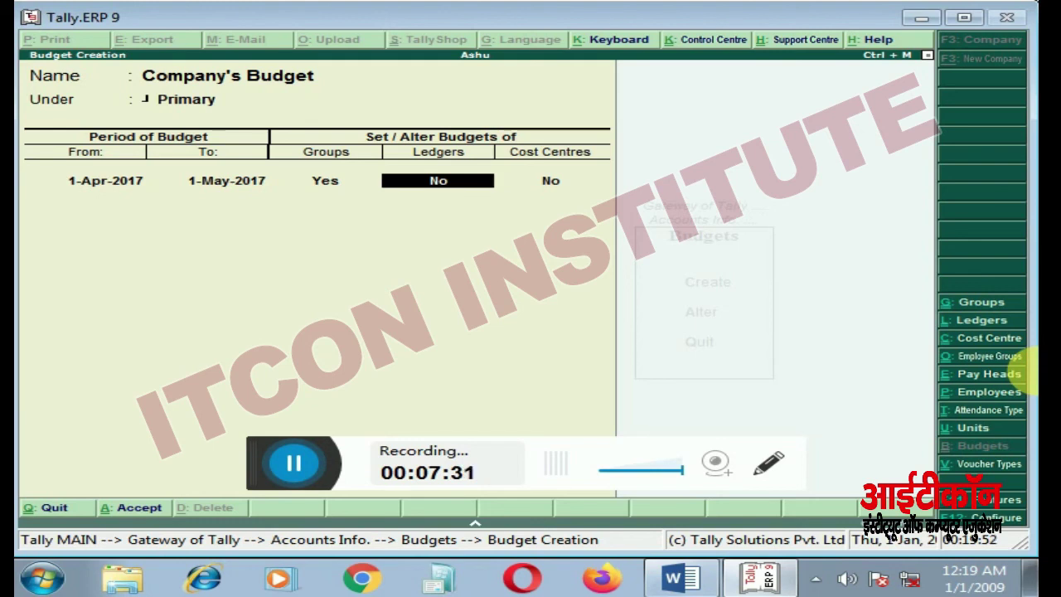
key(Return)
key(Return)
key(Return)
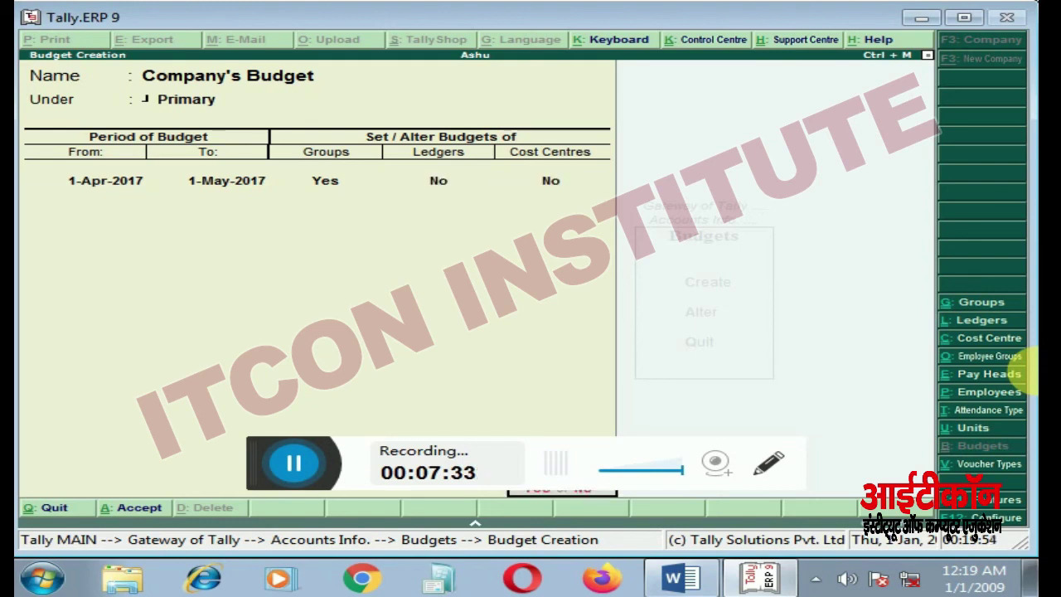
key(Return)
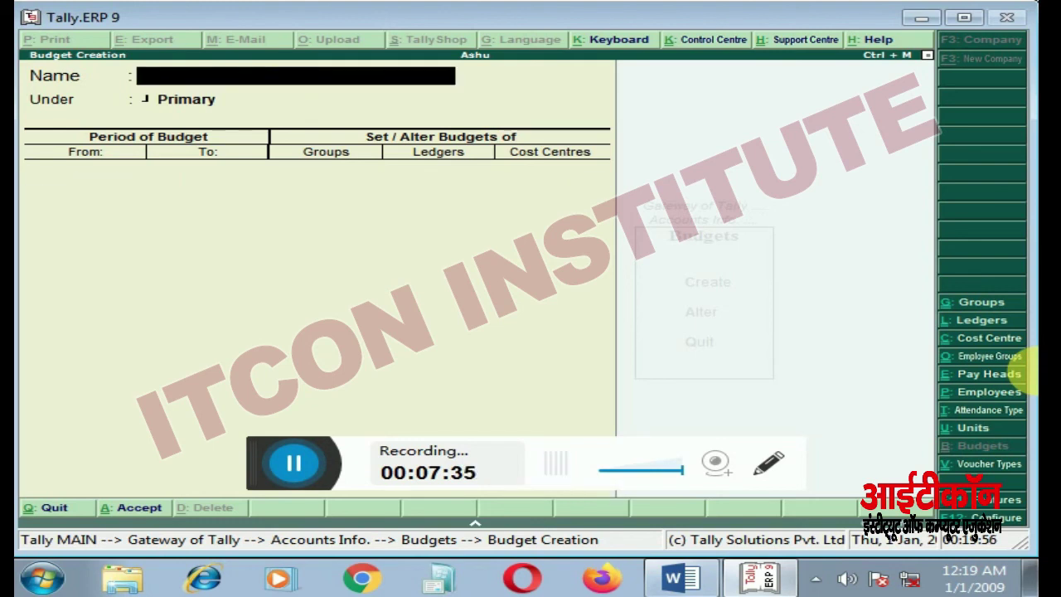
key(Escape)
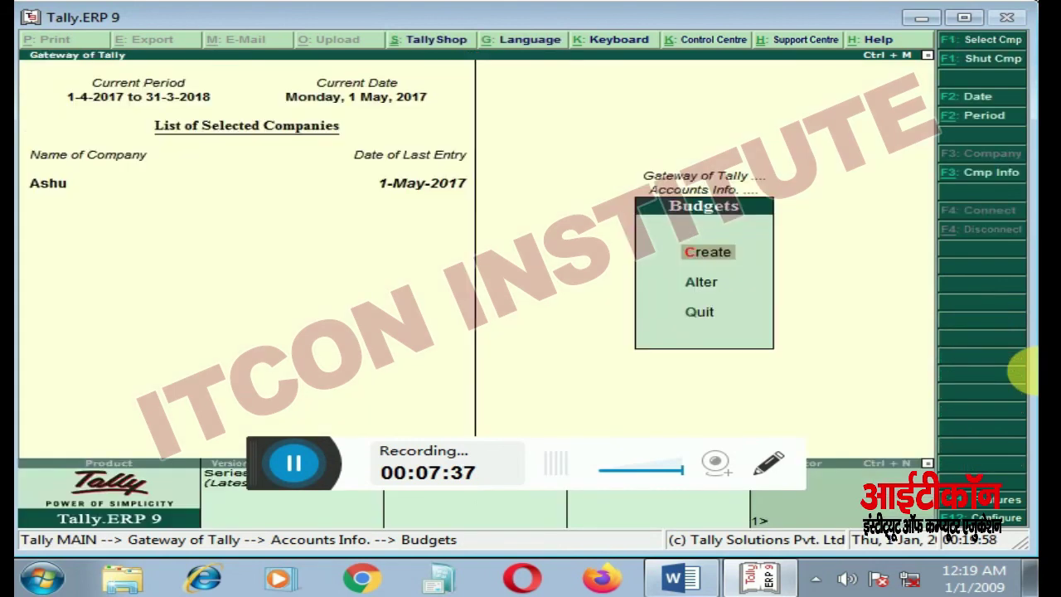
key(Escape)
key(Escape)
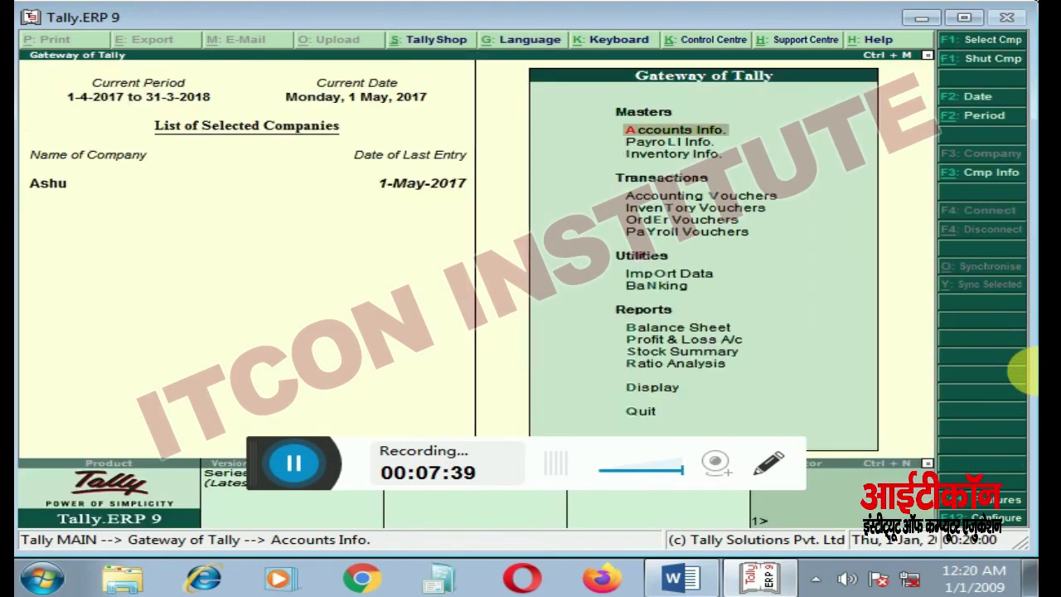
key(Down)
key(Down)
key(Down)
key(Return)
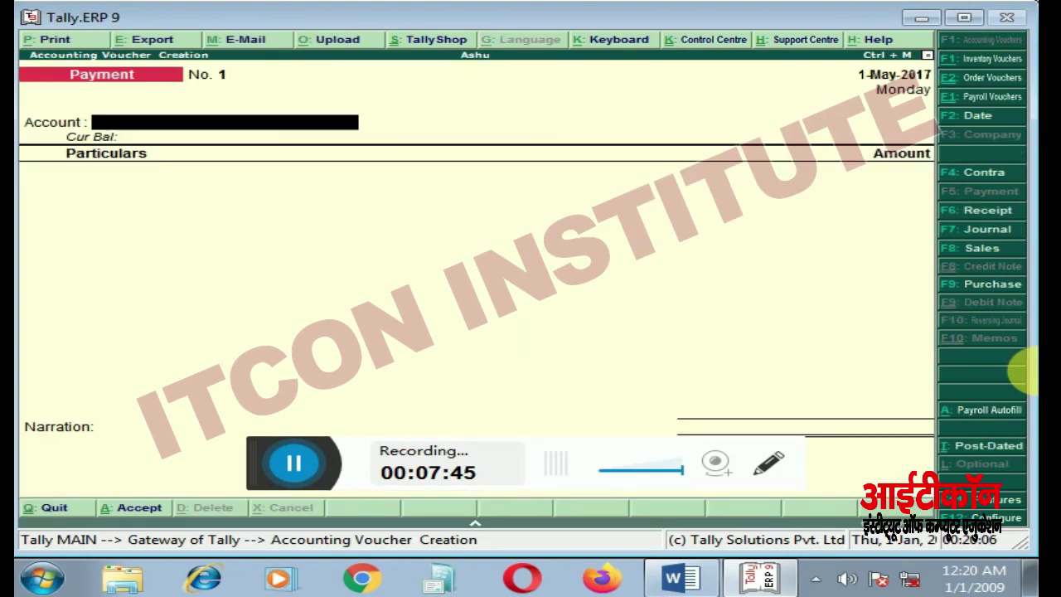
key(Escape)
key(Return)
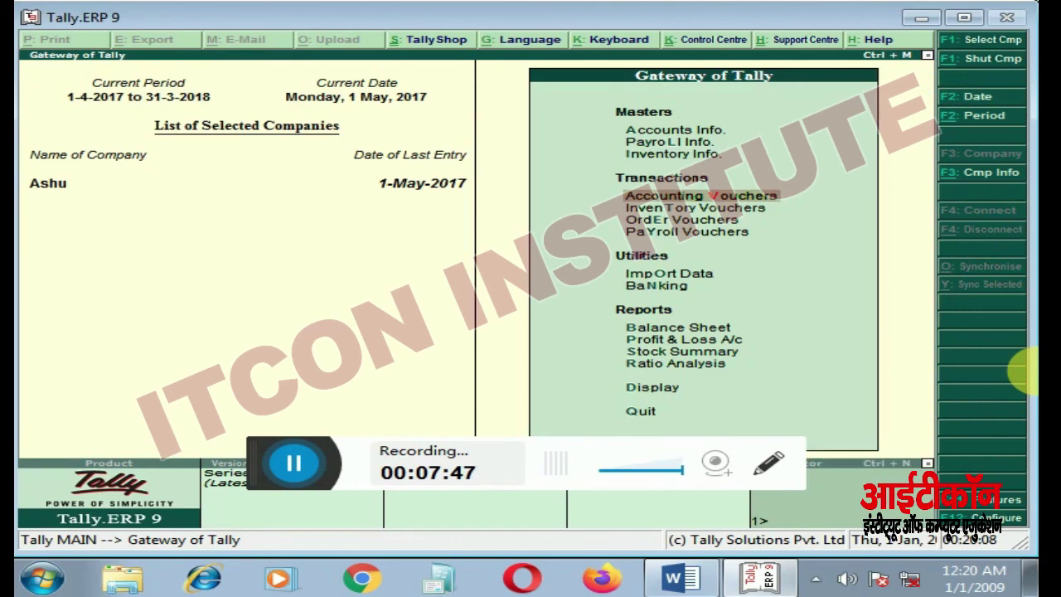
key(Up)
key(Up)
key(Up)
key(Down)
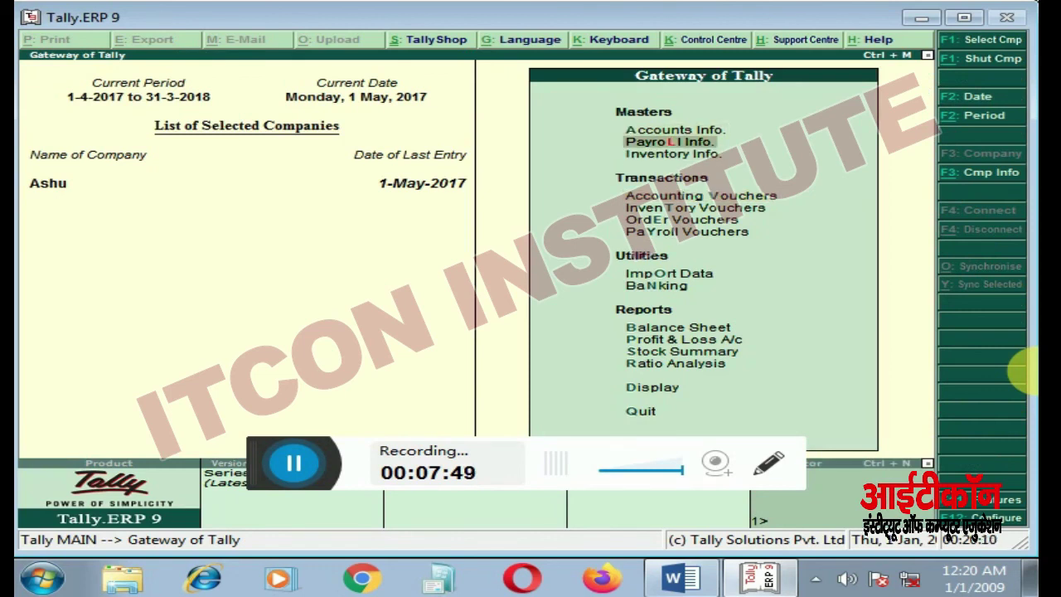
key(Up)
- Open Company's Budget for alteration from the budget masters under Accounts Info
key(Return)
key(Down)
key(Down)
key(Down)
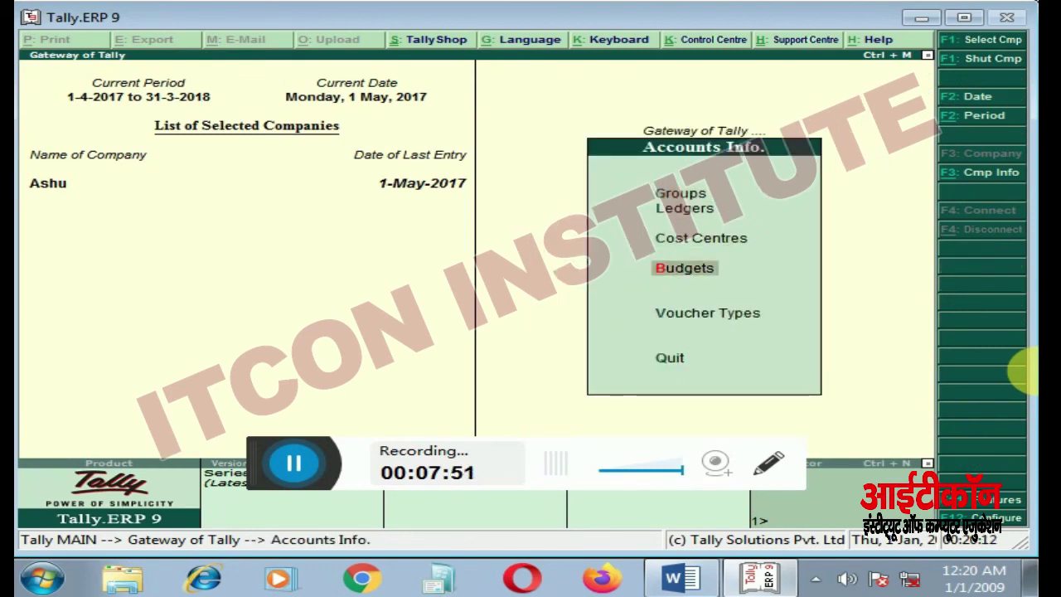
key(Return)
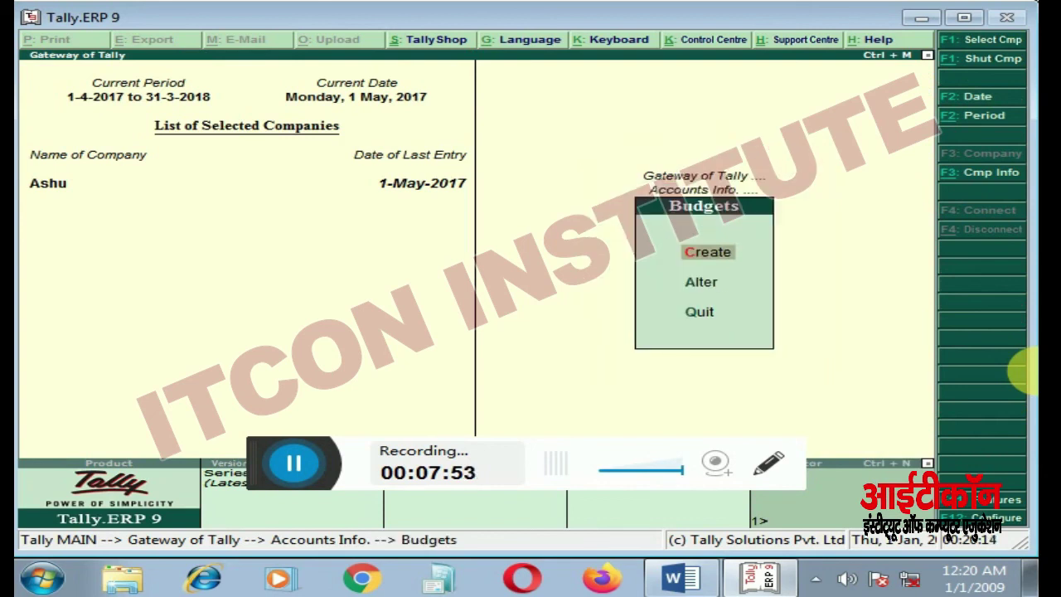
key(Down)
key(Return)
key(Return)
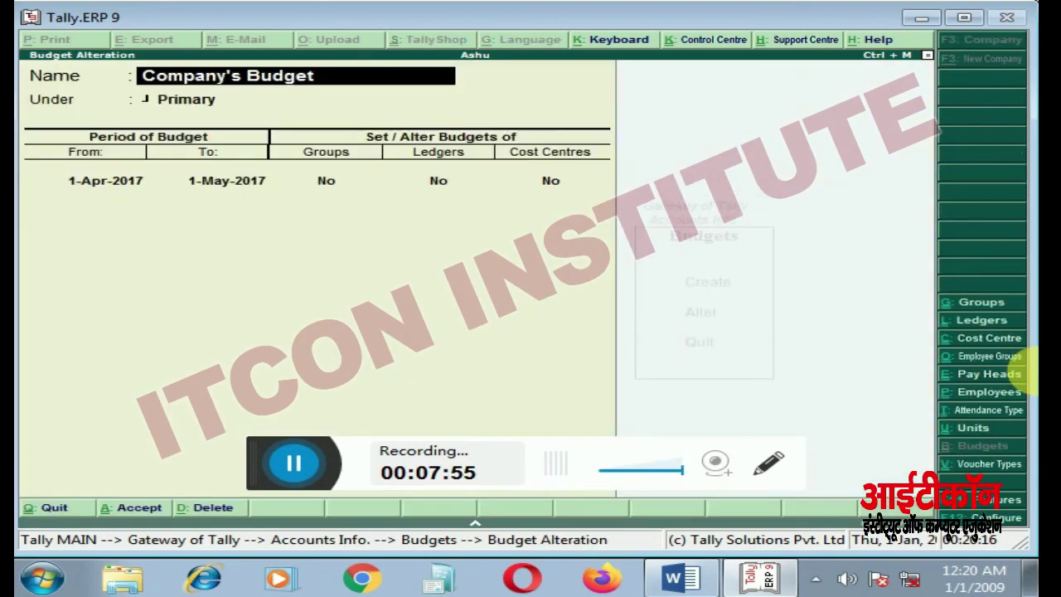
- Keep the budget name and period, and choose to alter the group budgets of Company's Budget
key(Return)
key(Return)
key(Return)
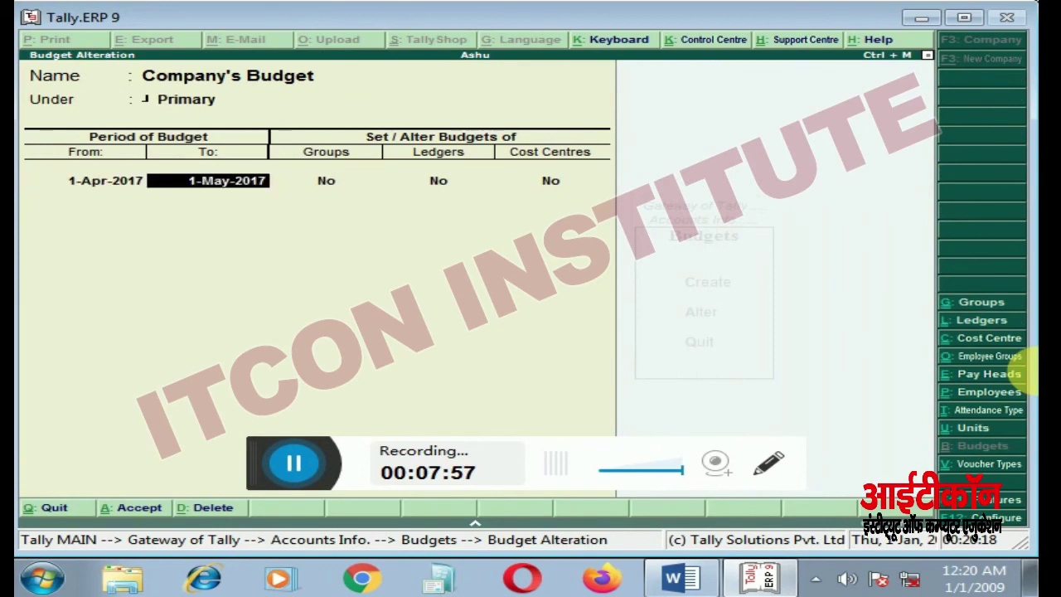
key(Return)
key(Return)
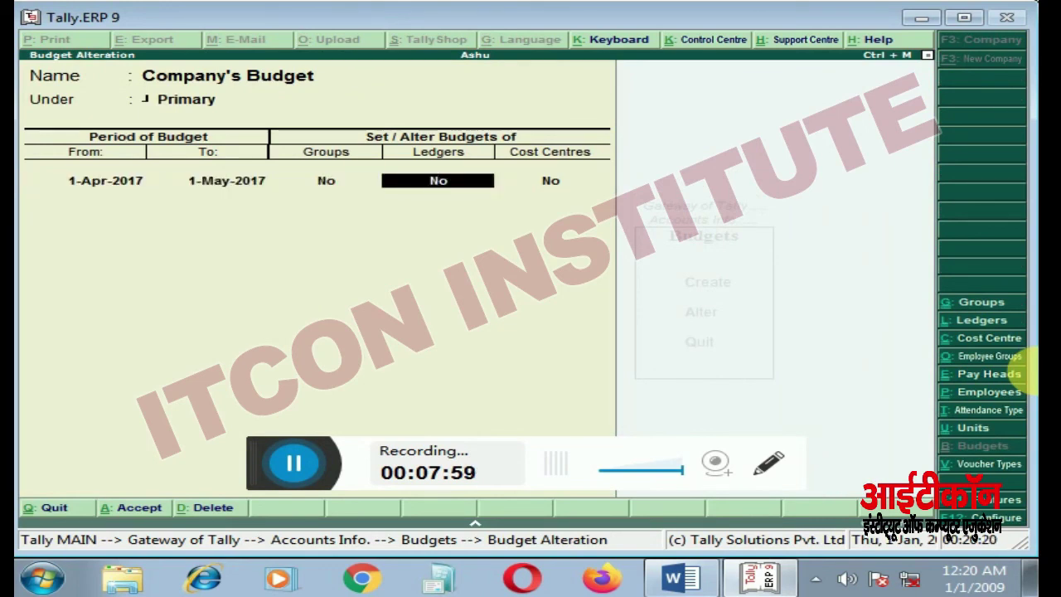
key(BackSpace)
text(y)
key(Return)
key(Return)
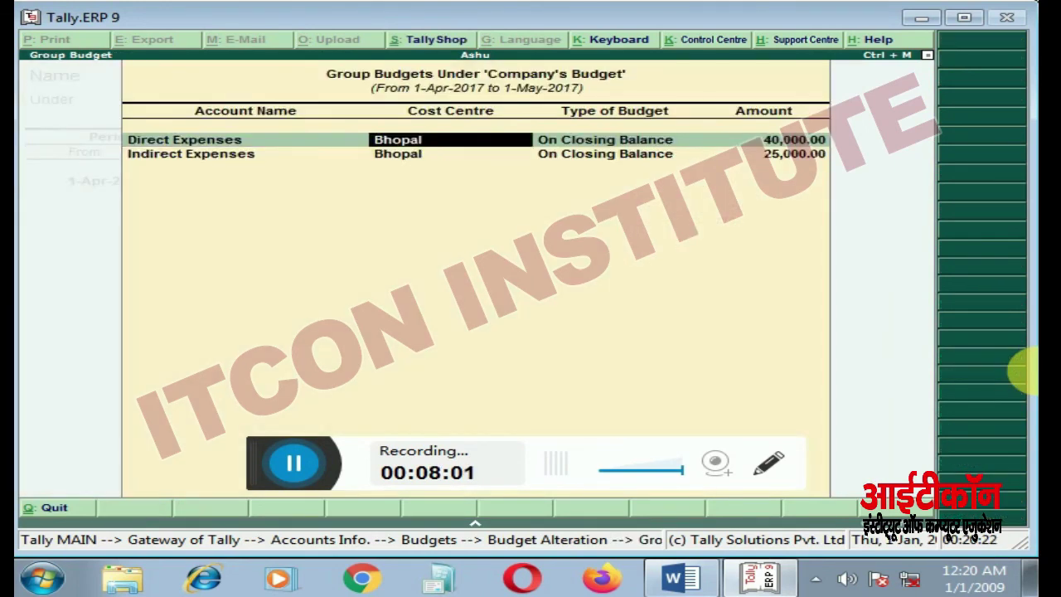
- Set the Direct Expenses budget amount to 35,000 and keep the Indirect Expenses line as entered
key(Return)
key(Return)
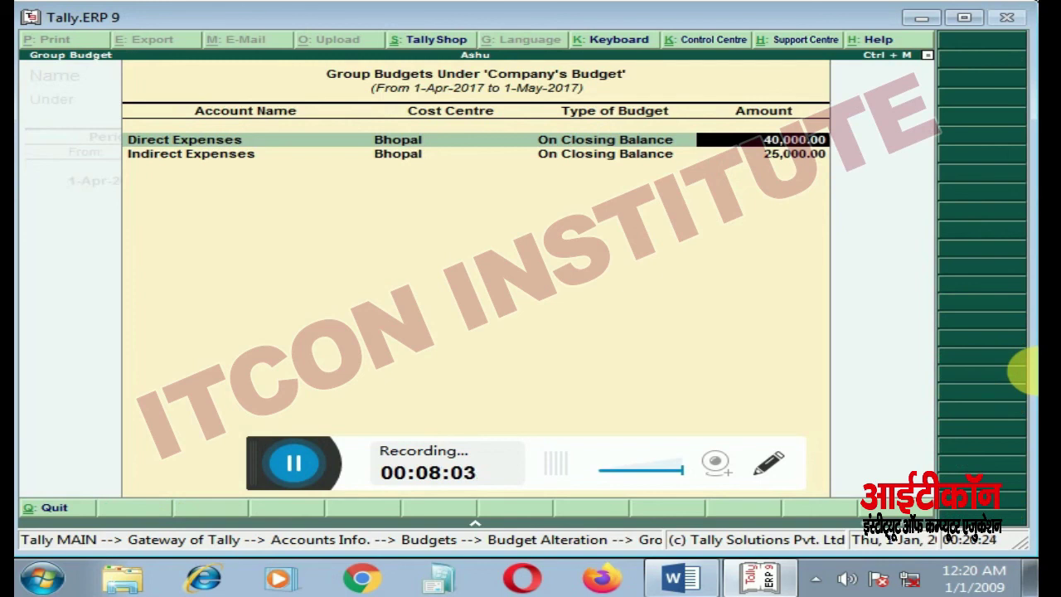
text(35000)
key(Return)
key(Return)
key(Return)
key(Return)
key(Return)
key(Return)
key(Return)
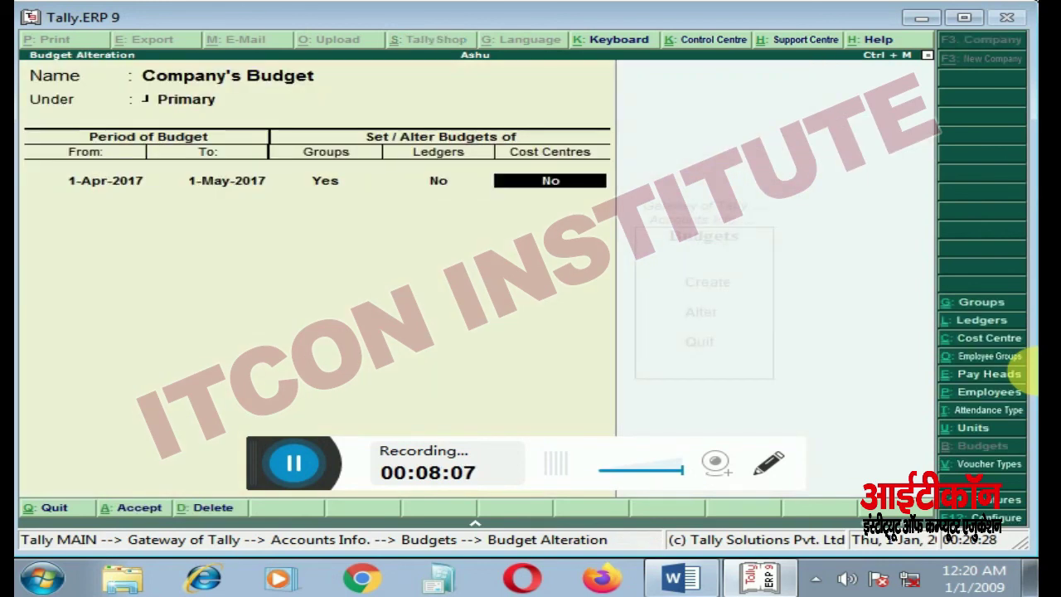
- Save the altered Company's Budget without setting cost centre budgets and leave the budget selection
key(Return)
key(Return)
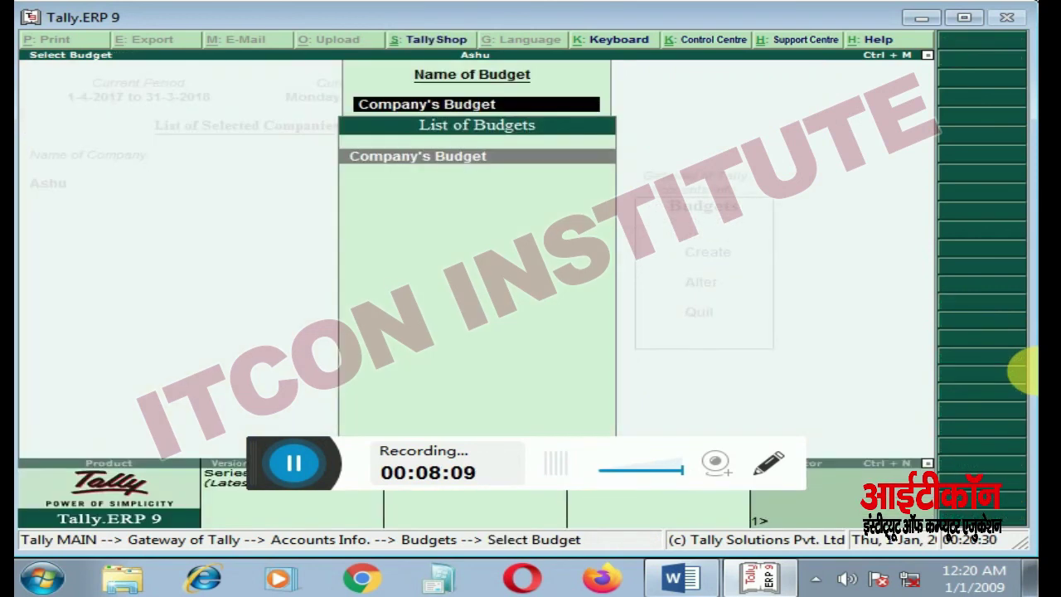
key(Escape)
key(Escape)
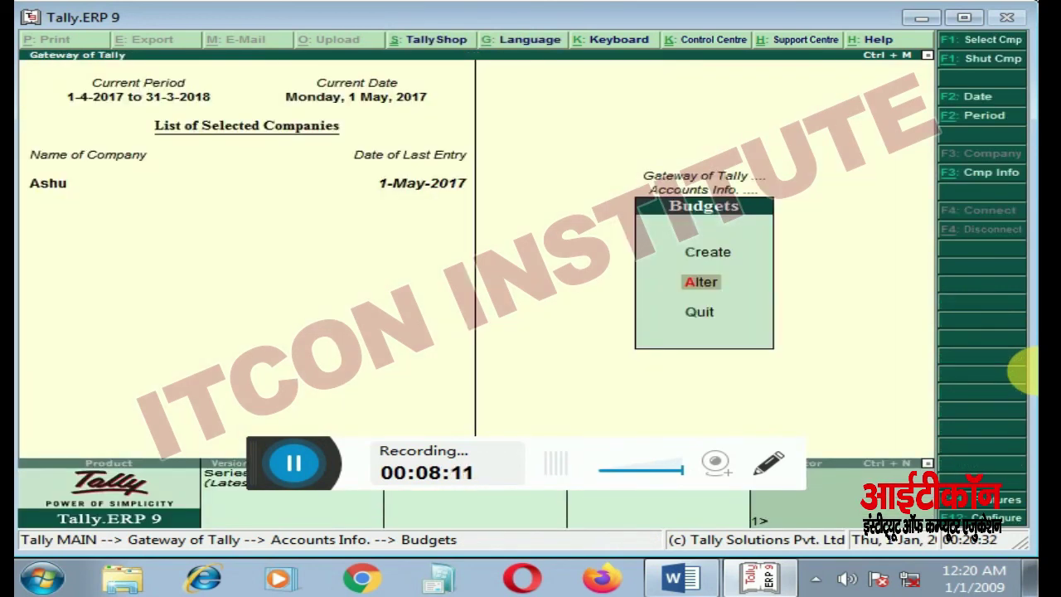
- Reopen Company's Budget for alteration, bring up its delete confirmation and cancel the deletion
key(Return)
key(Return)
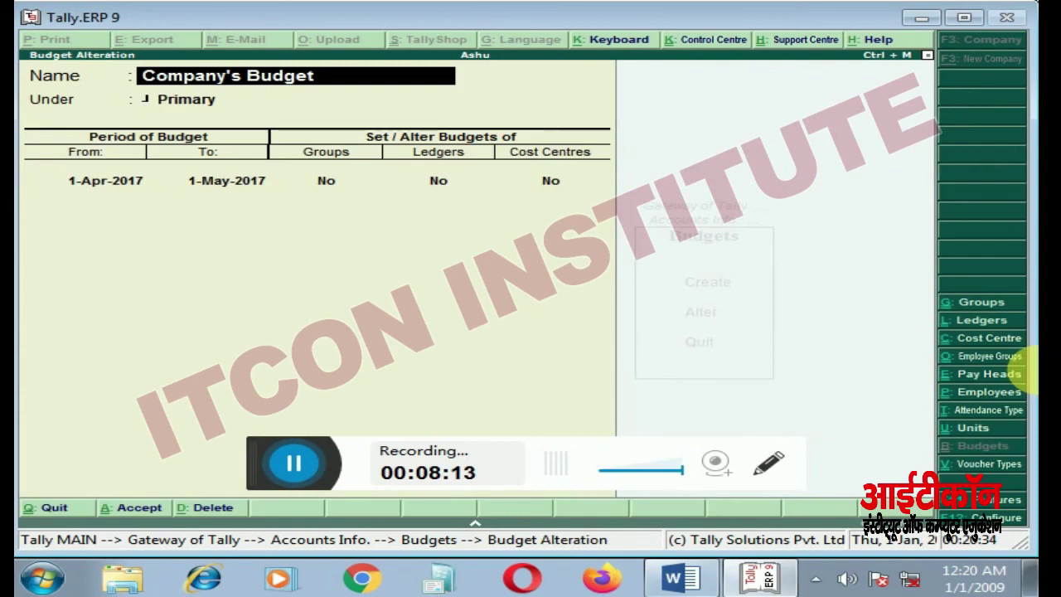
key(alt+d)
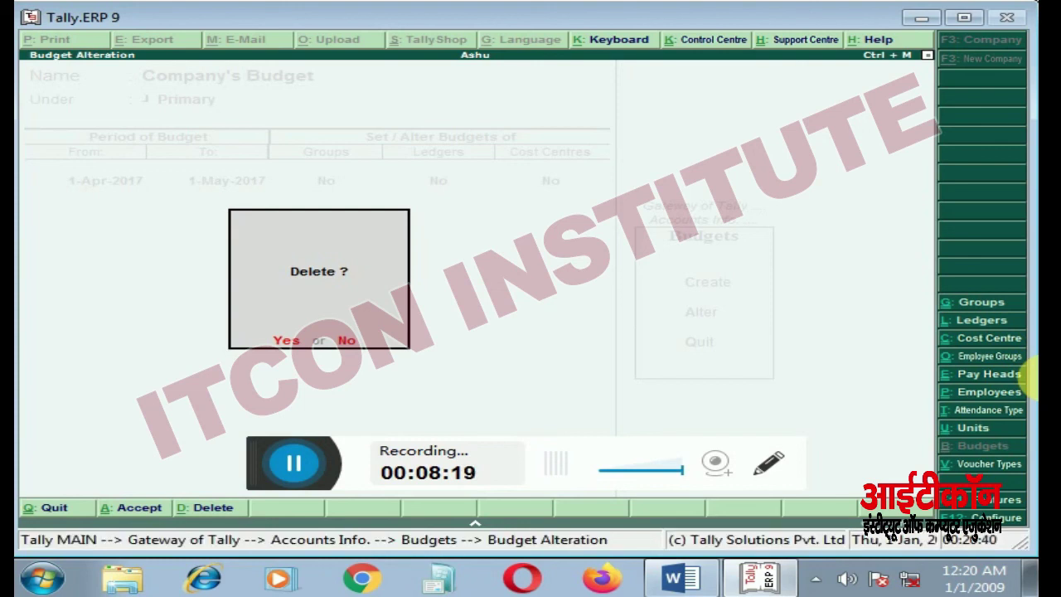
key(Escape)
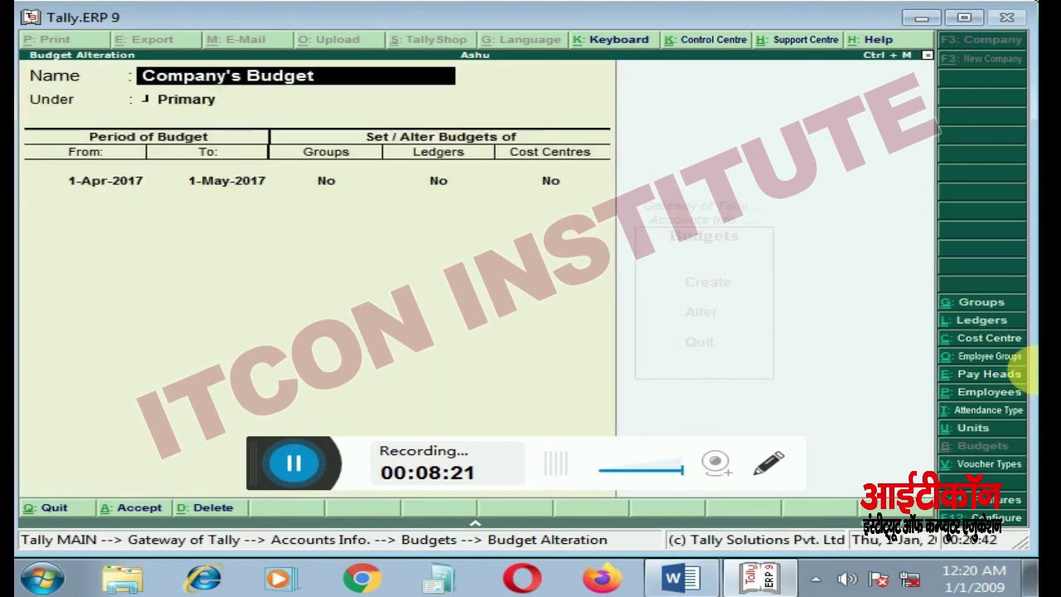